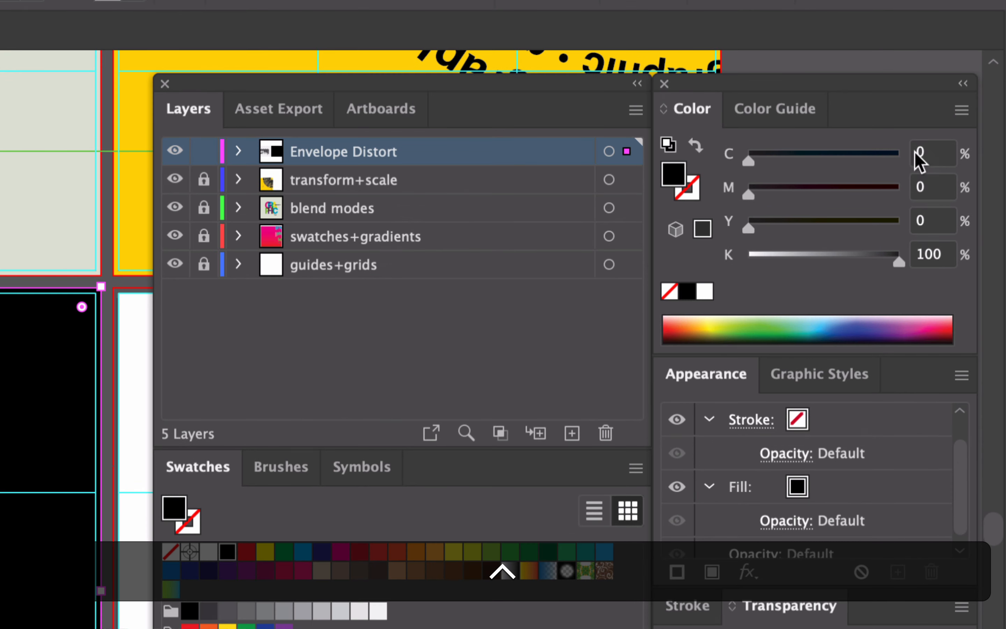
Step: Set the fill of the selected black square to CMYK 70, 10, 0, 0
left_click(914, 151)
type("7")
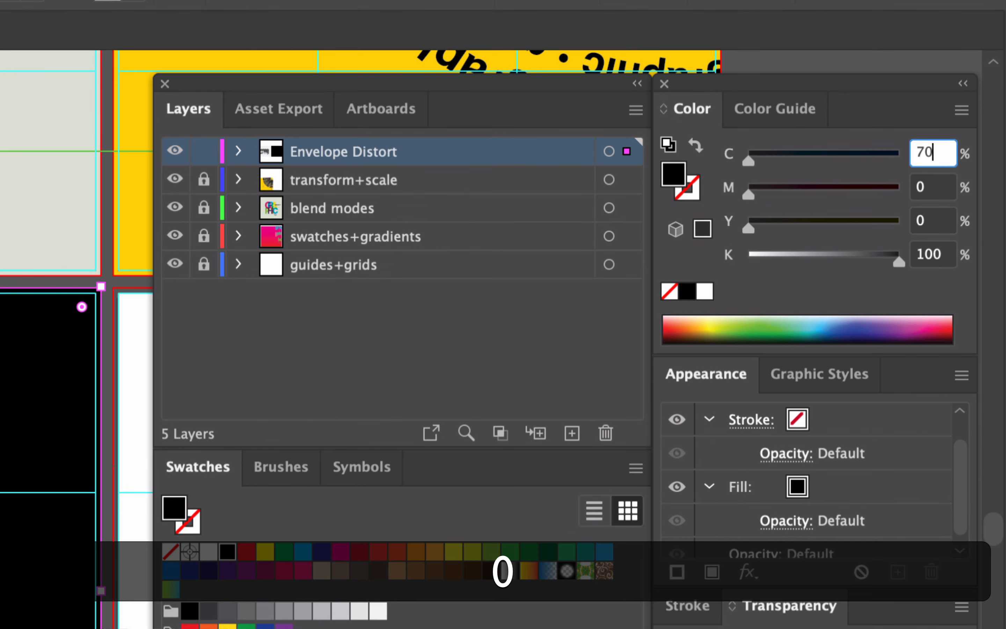
key("Tab")
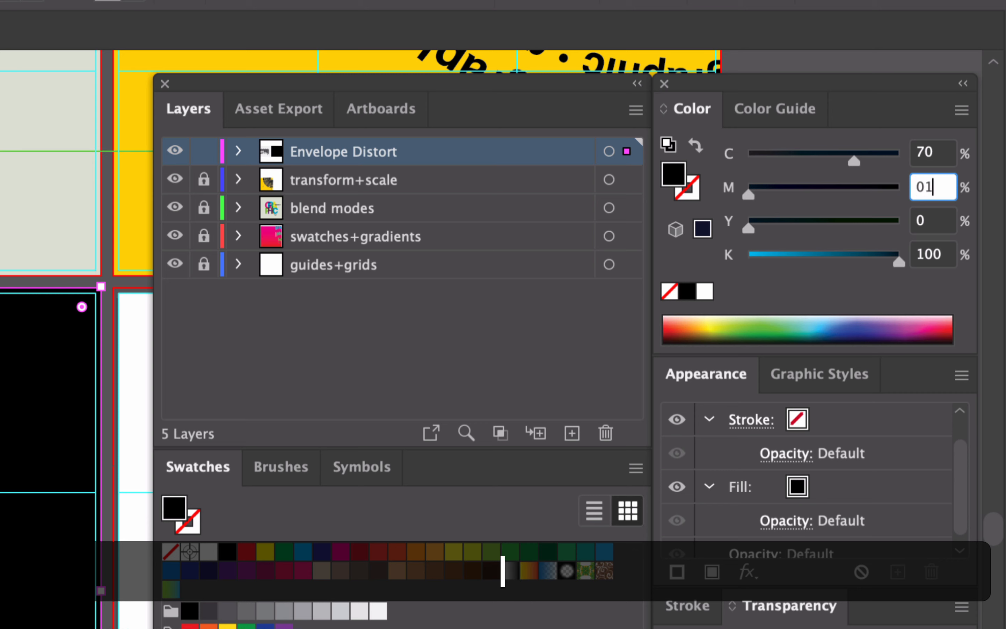
type("10")
key("Tab")
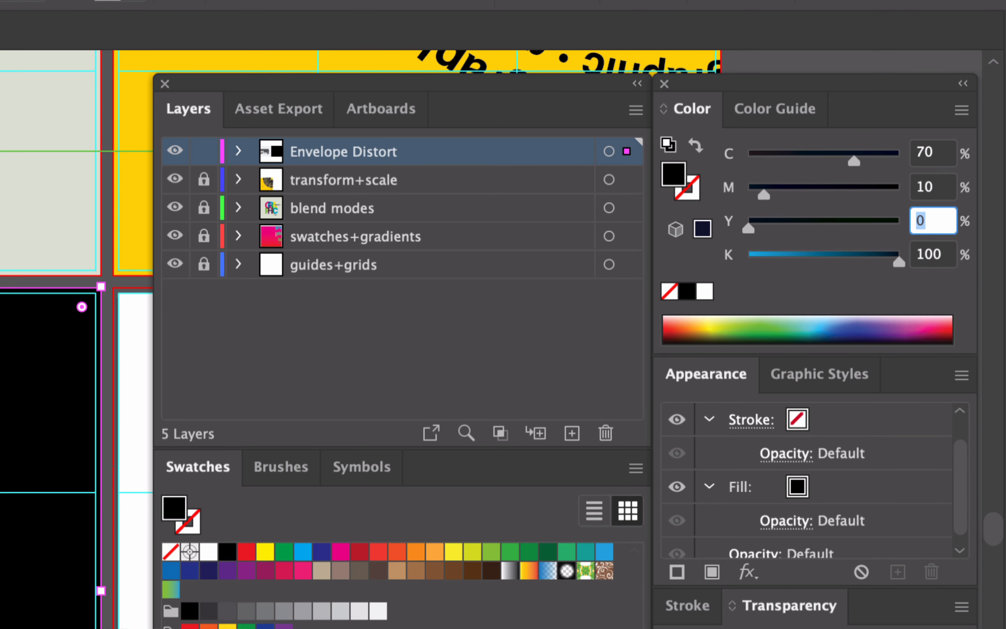
key("Tab")
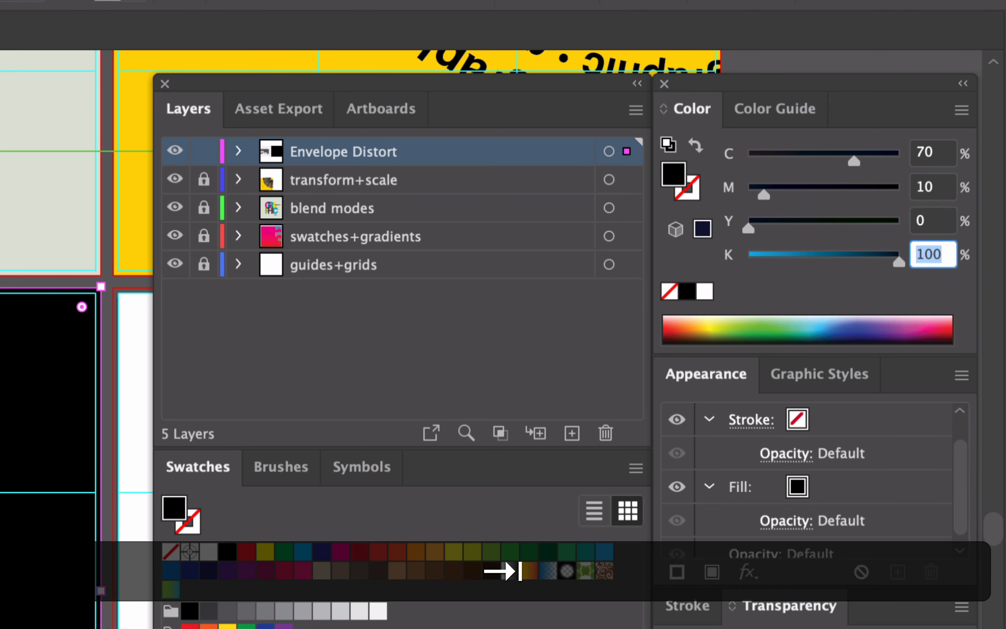
type("0")
key("Tab")
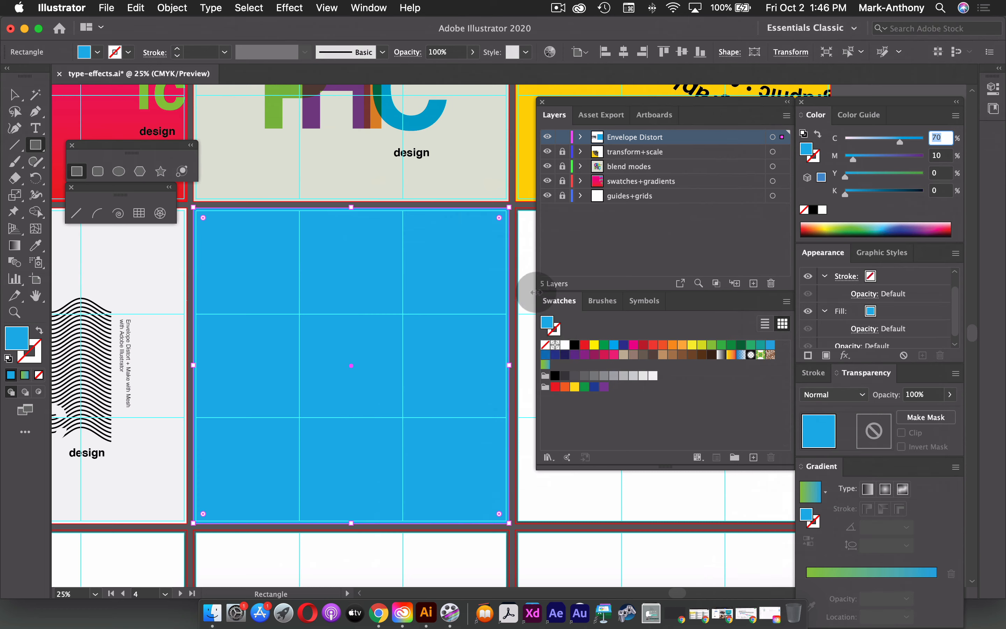
Step: Add the word "graphic" as point text on the upper horizontal guide of the blue square
key("t")
left_click(297, 316)
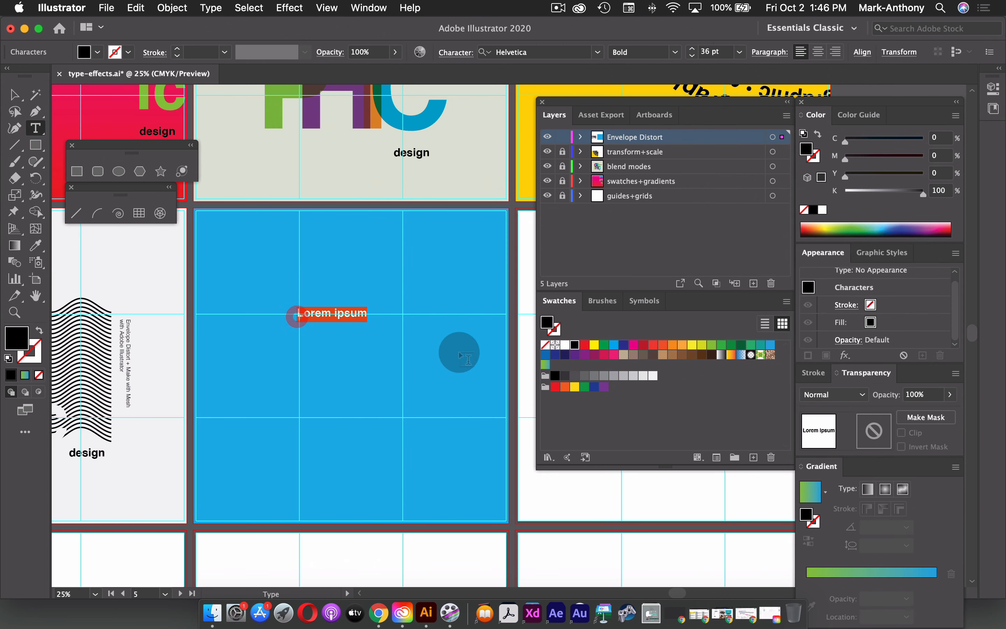
type("graphi")
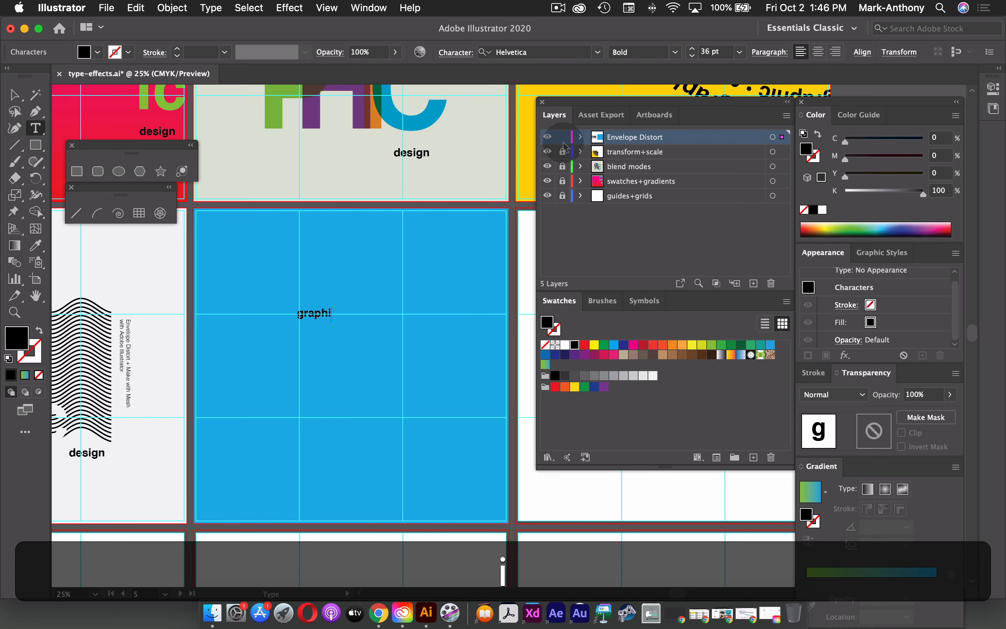
key("Escape")
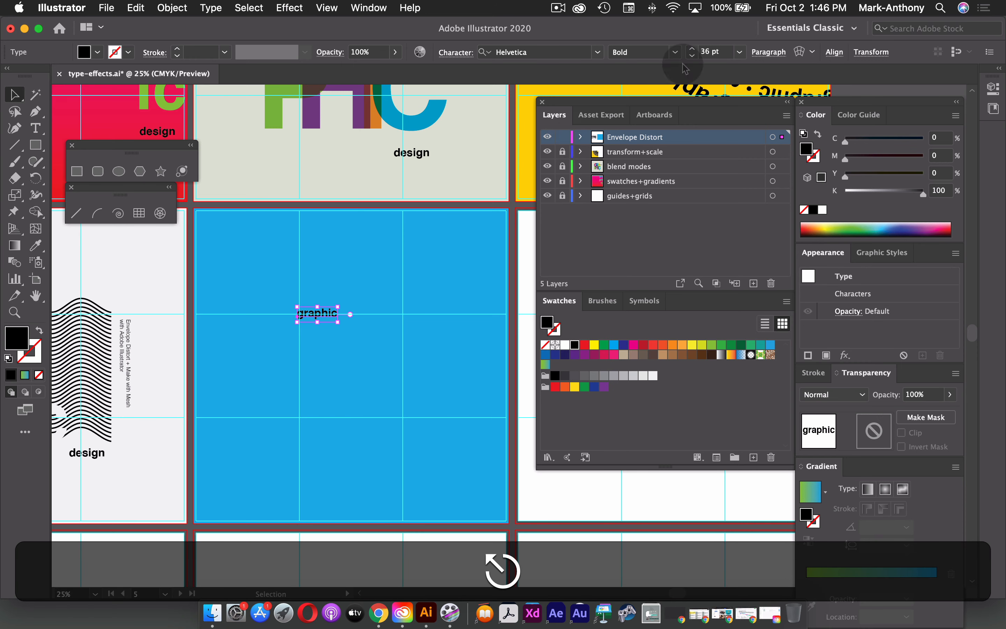
Step: Set the font size of the word "graphic" to 200 pt and reduce it stepwise to 170 pt
left_click(691, 53)
type("200")
key("Tab")
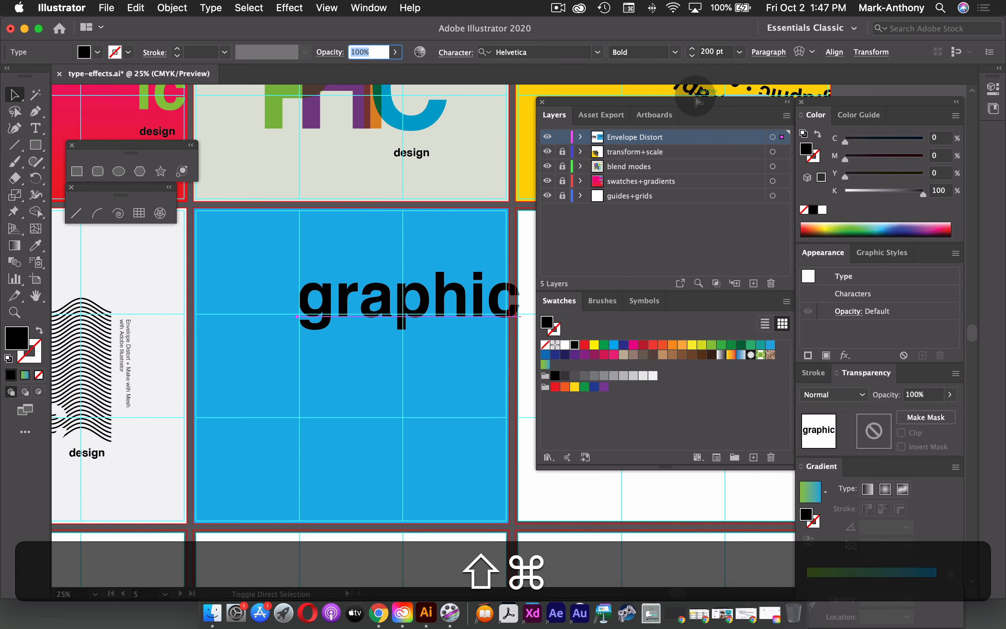
key("super+shift+comma")
key("super+shift+comma")
key("super+shift+comma")
key("super+shift+comma")
key("super+shift+comma")
key("super+shift+comma")
key("super+shift+comma")
key("super+shift+comma")
key("super+shift+comma")
key("super+shift+comma")
key("super+shift+comma")
key("super+shift+comma")
key("super+shift+comma")
key("super+shift+comma")
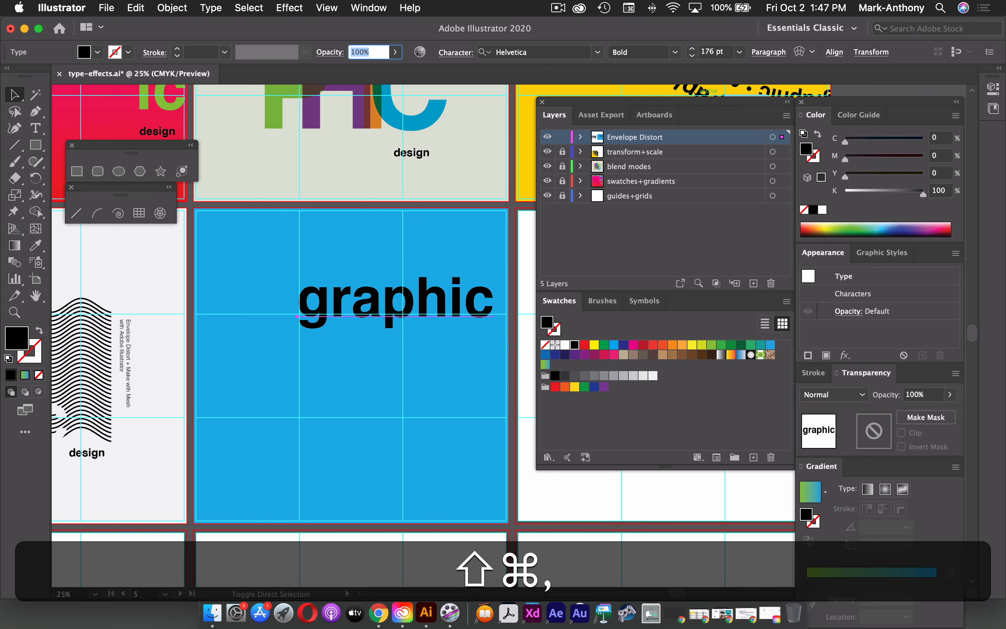
key("super+shift+comma")
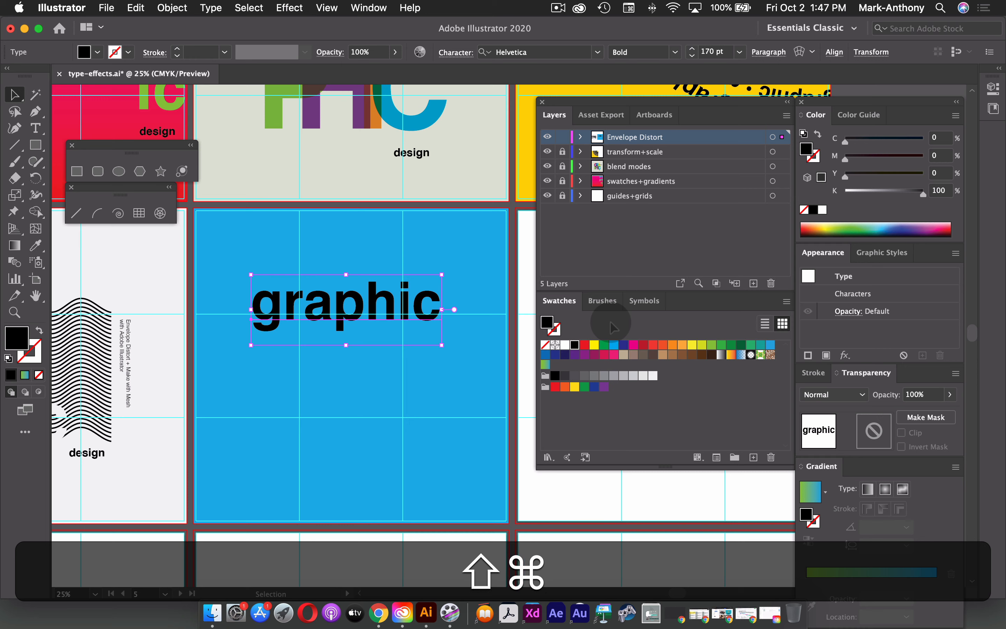
Step: Centre the word horizontally in the blue square and duplicate it straight down onto the lower horizontal guide
key("shift+Right")
left_click_drag(378, 302, 382, 302)
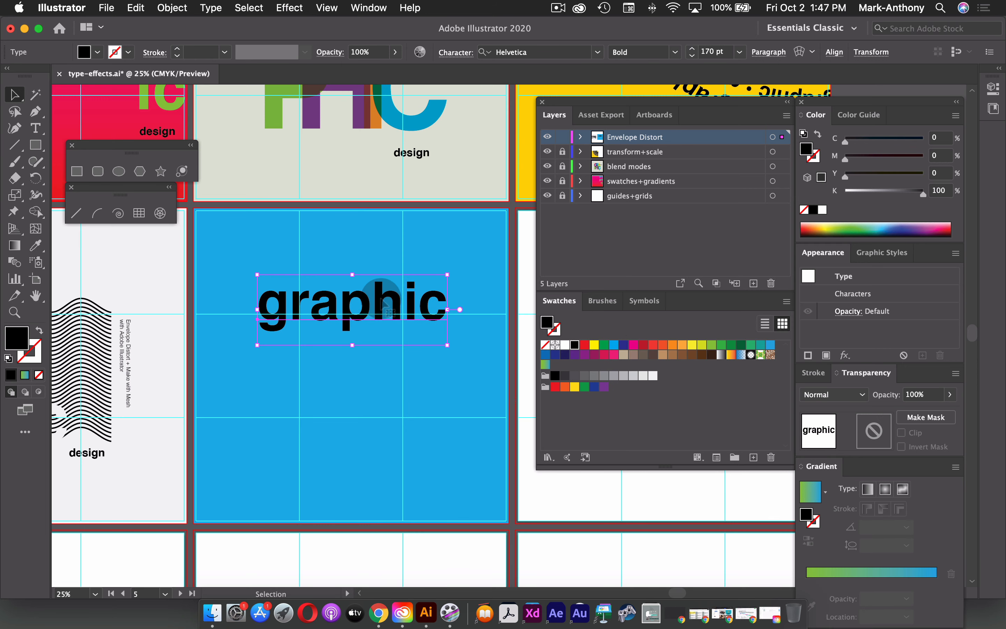
key("alt")
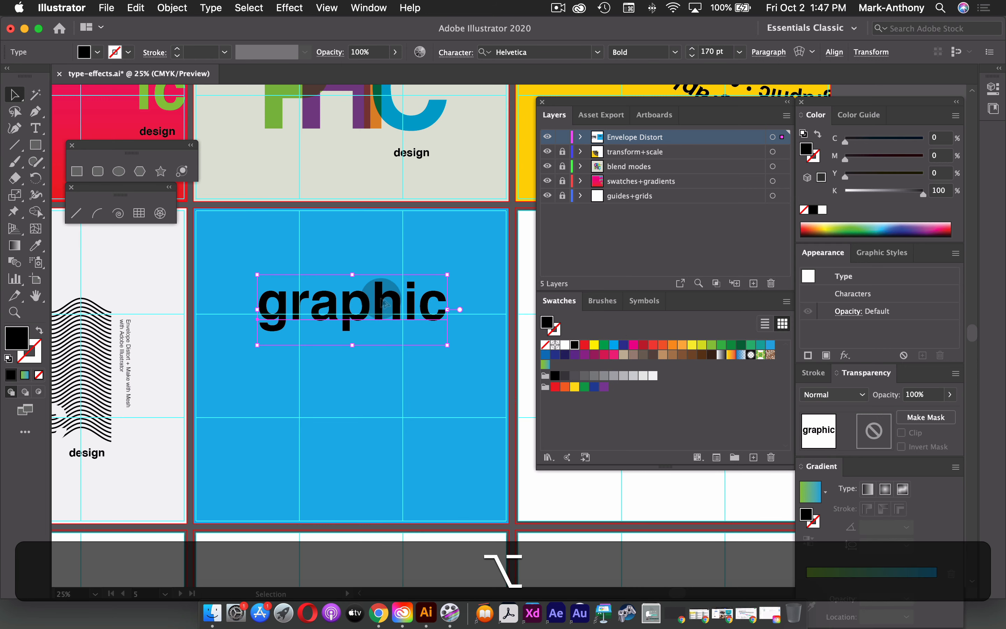
key("shift")
left_click_drag(382, 303, 379, 425)
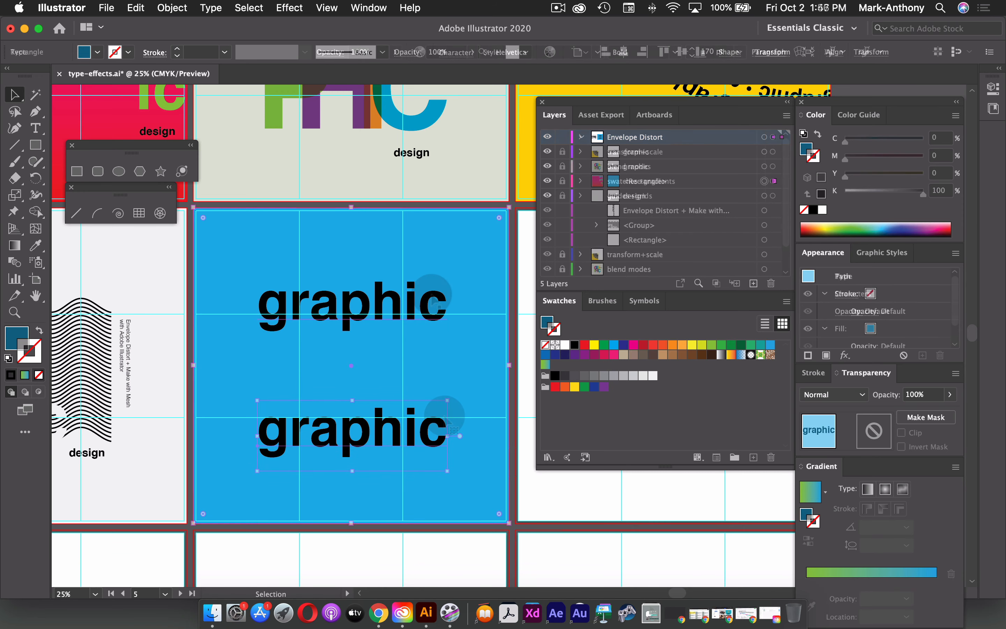
Step: Copy the upper "graphic" text to the clipboard
left_click(428, 288)
left_click(433, 296)
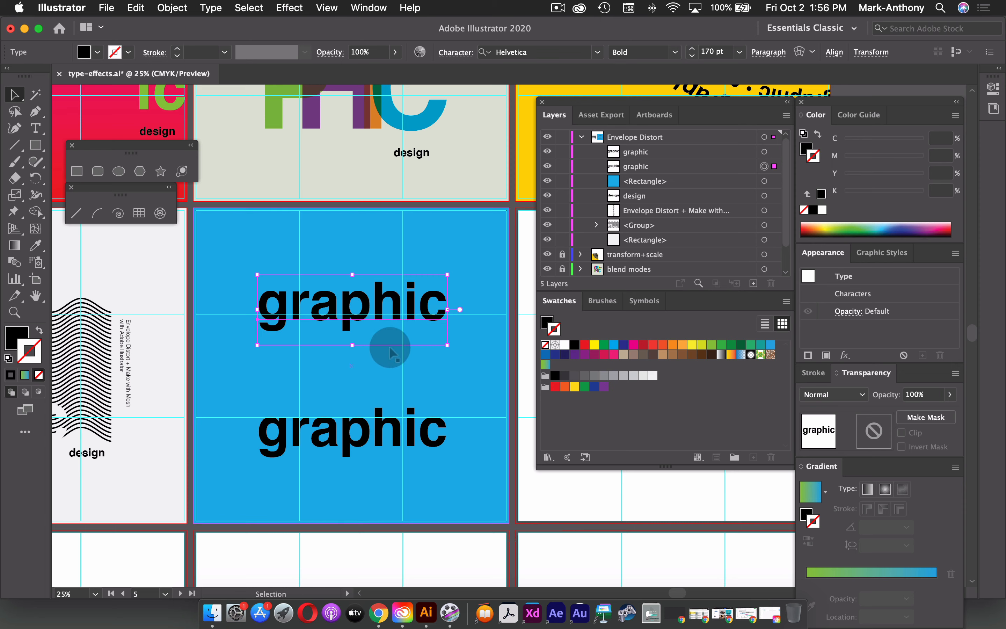
key("super+c")
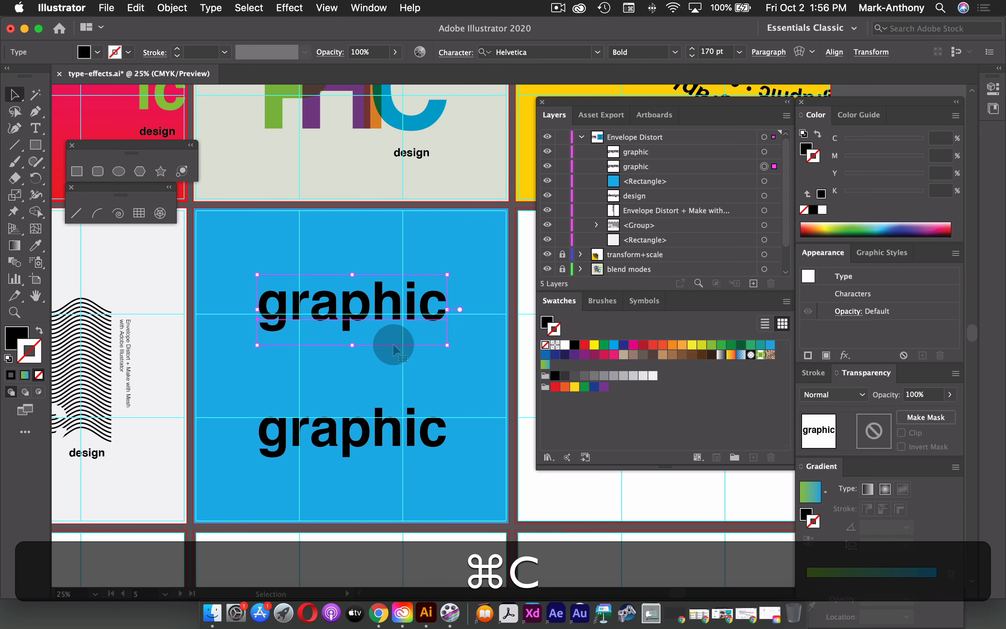
Step: Swap the fill and stroke of the lower "graphic" text and set its stroke colour to CMYK 85, 50, 0, 0
left_click(367, 432)
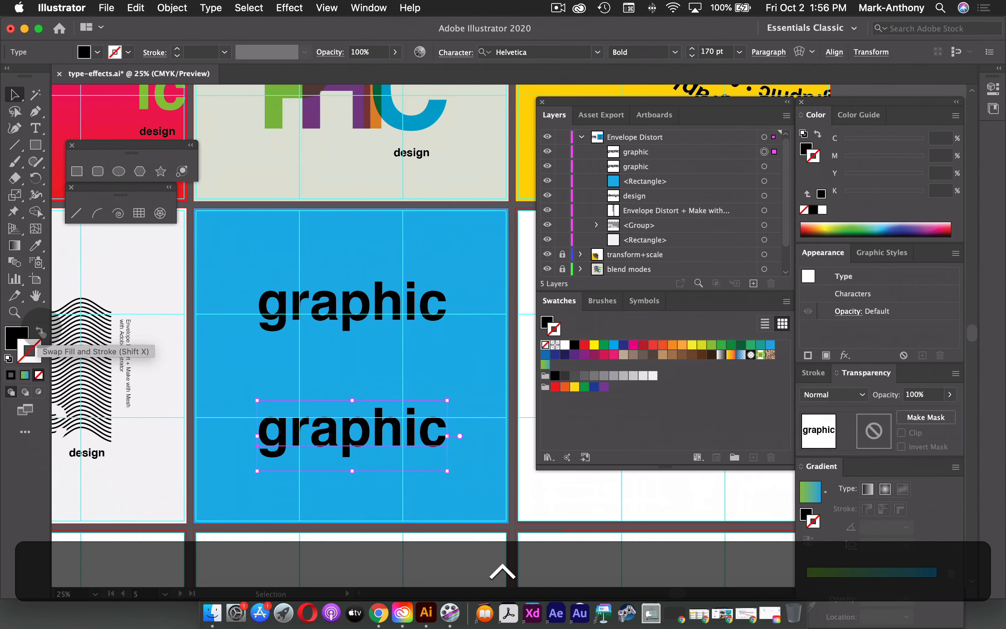
key("shift+x")
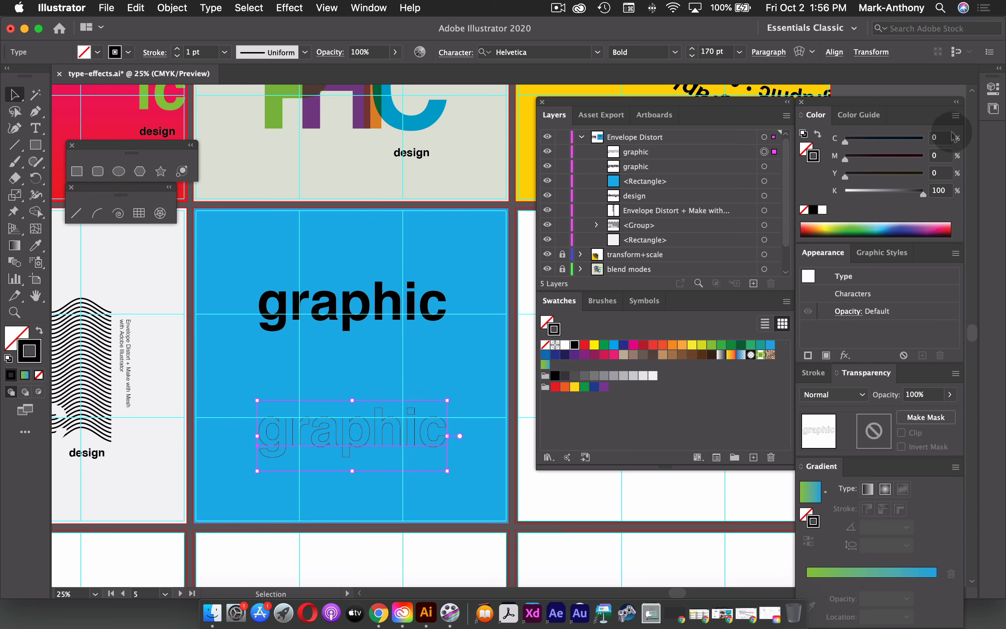
key("ctrl")
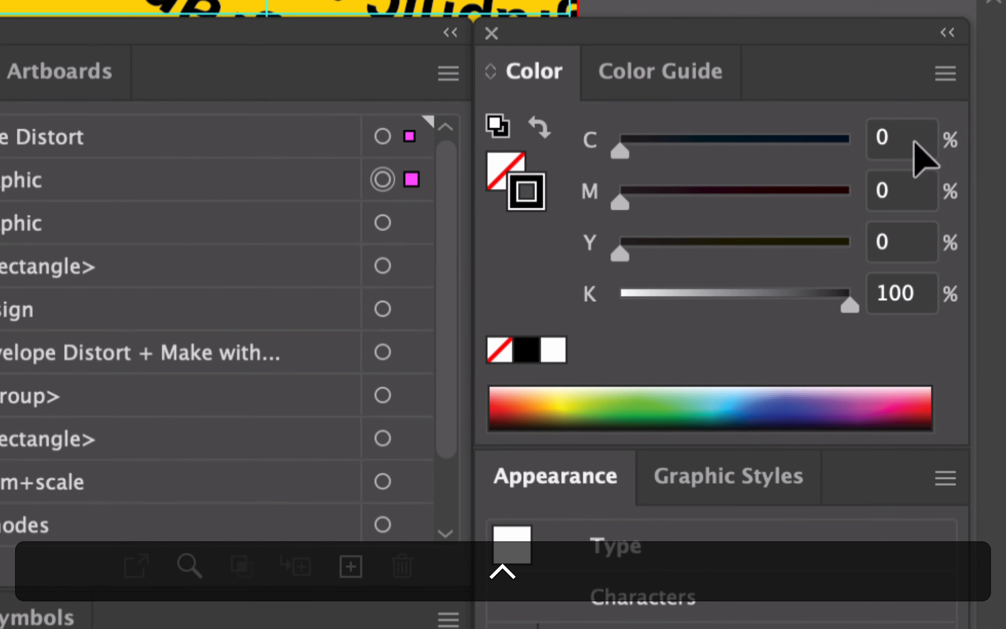
left_click(869, 139)
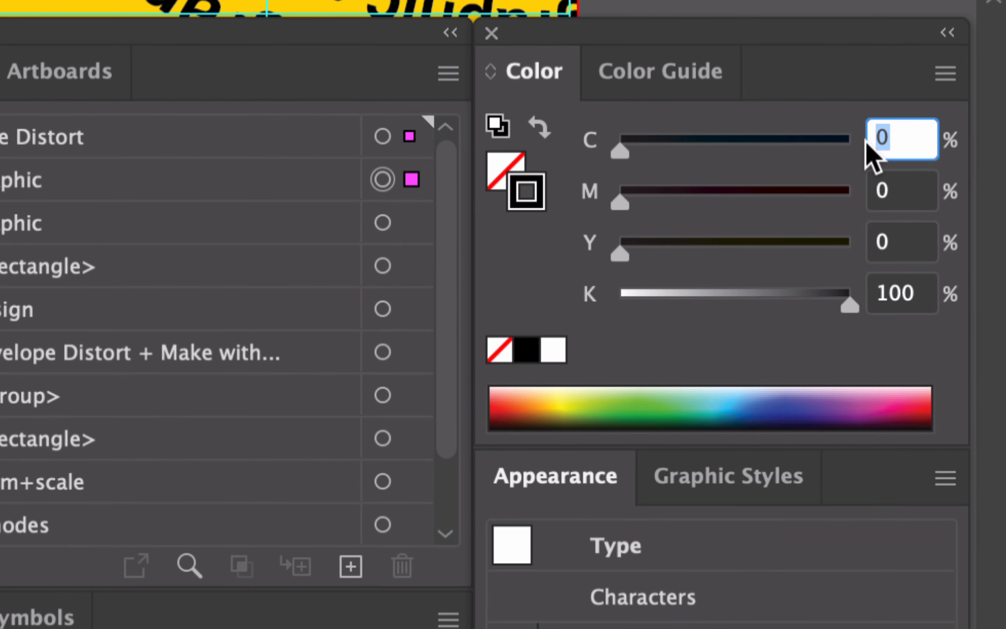
type("85")
key("Tab")
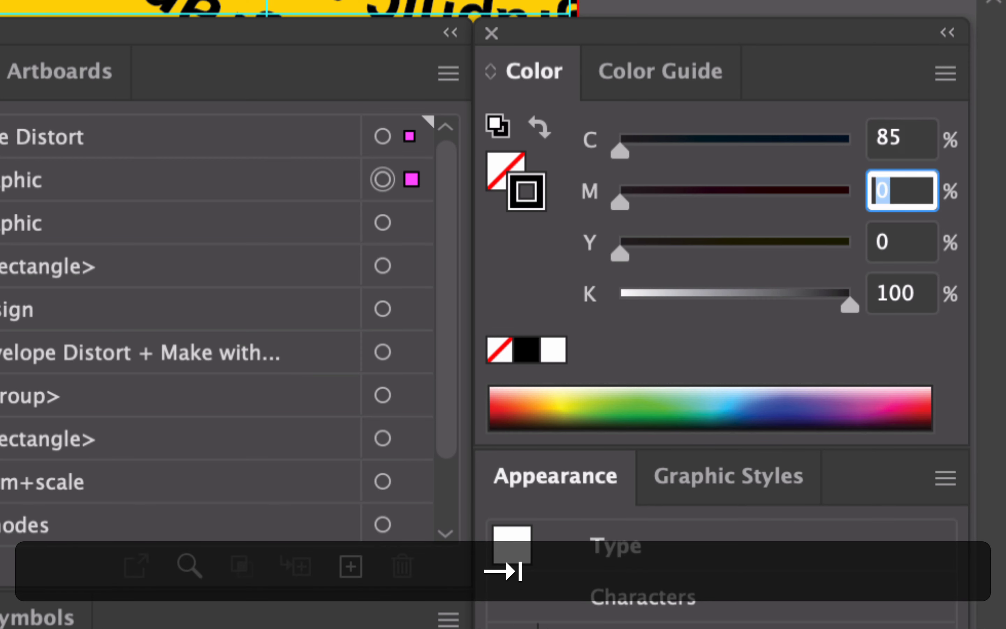
key("Tab")
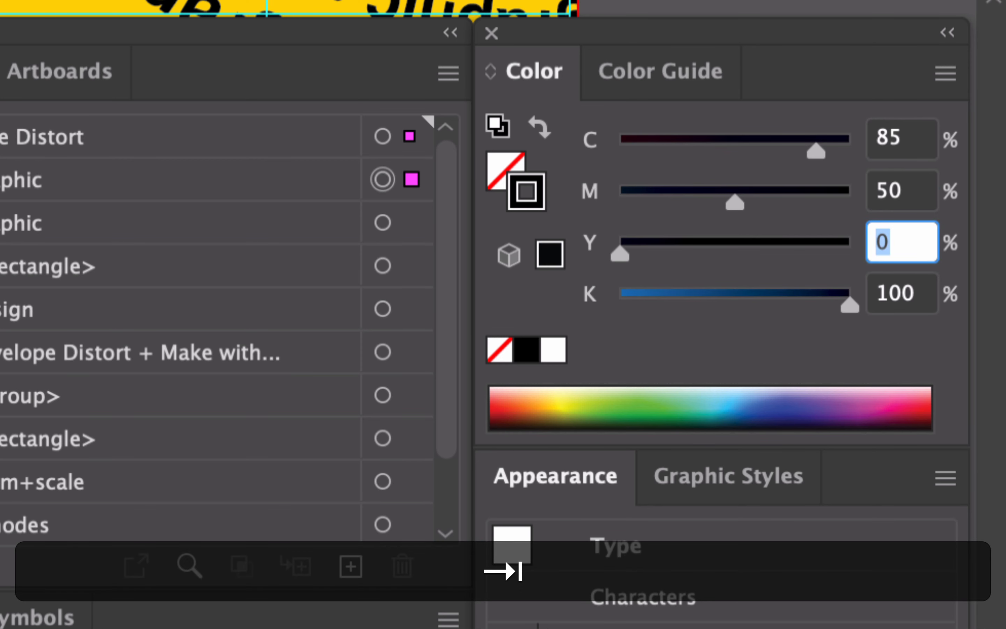
key("Tab")
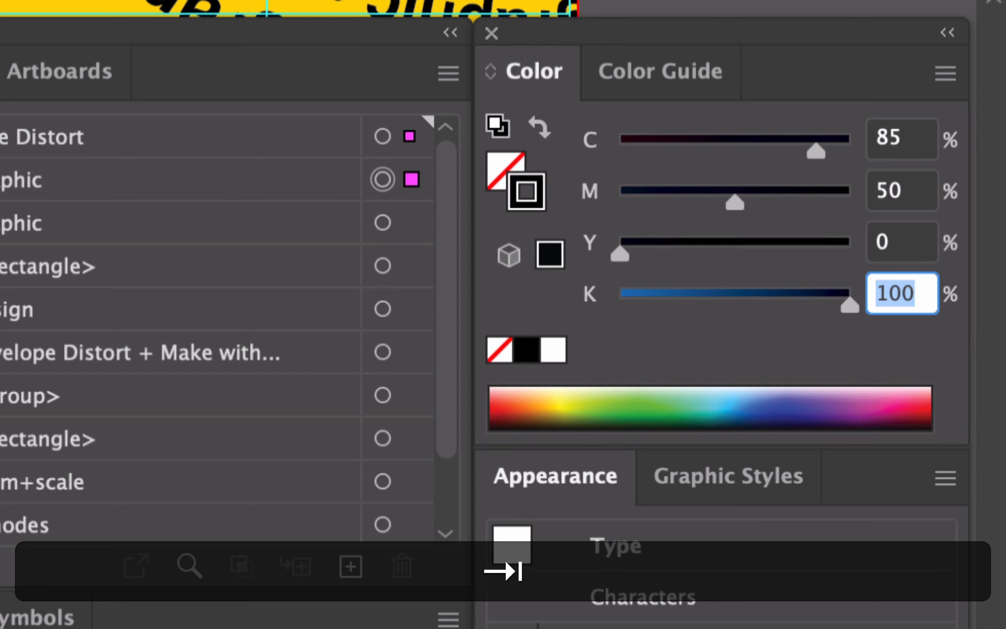
type("0")
key("Tab")
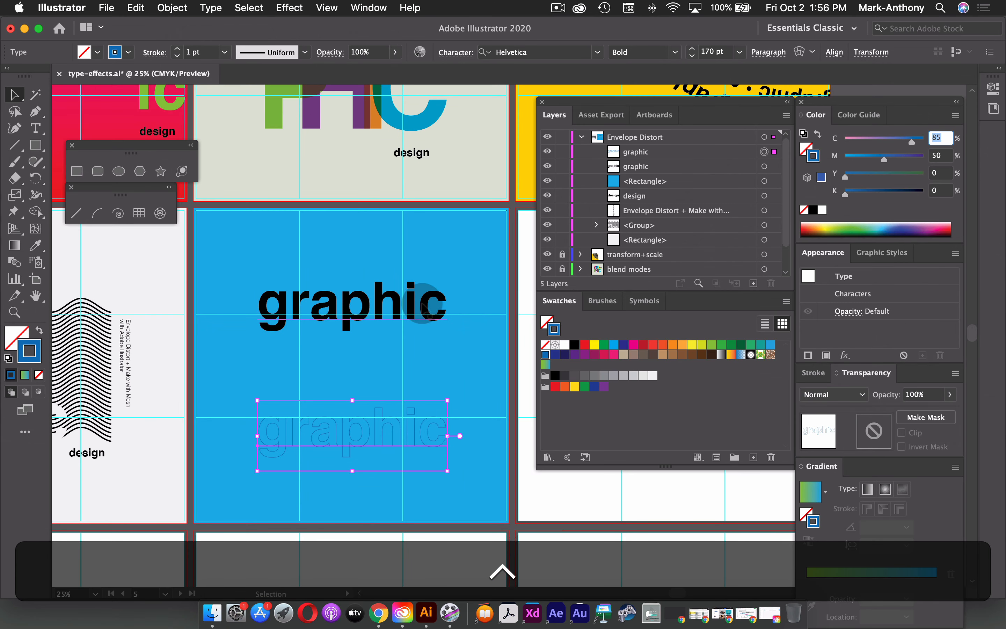
Step: Swap the fill and stroke of the upper "graphic" text and set its stroke colour to CMYK 85, 50, 0, 100
left_click(423, 306)
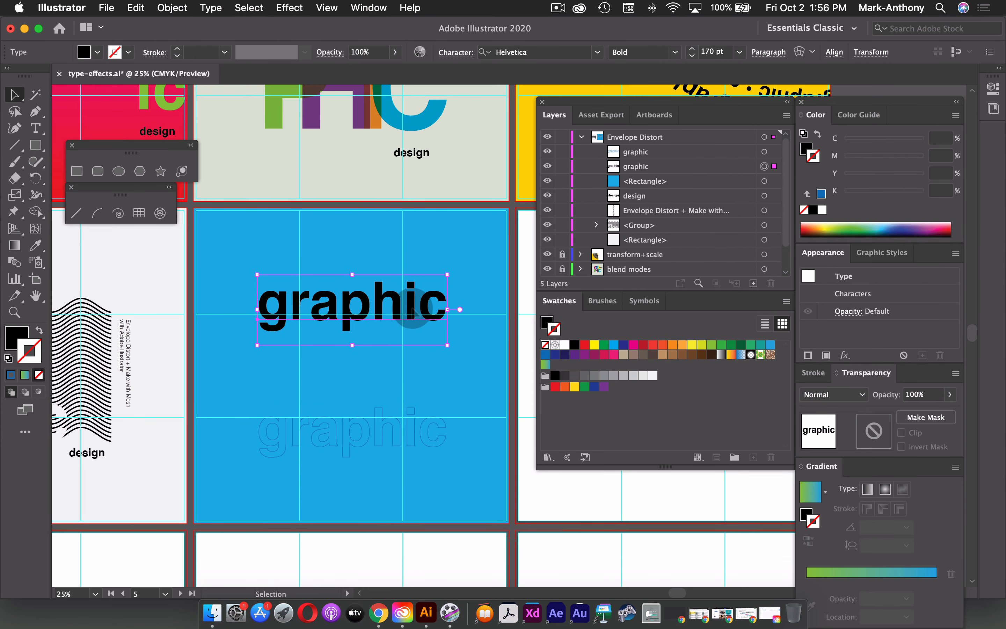
key("shift+x")
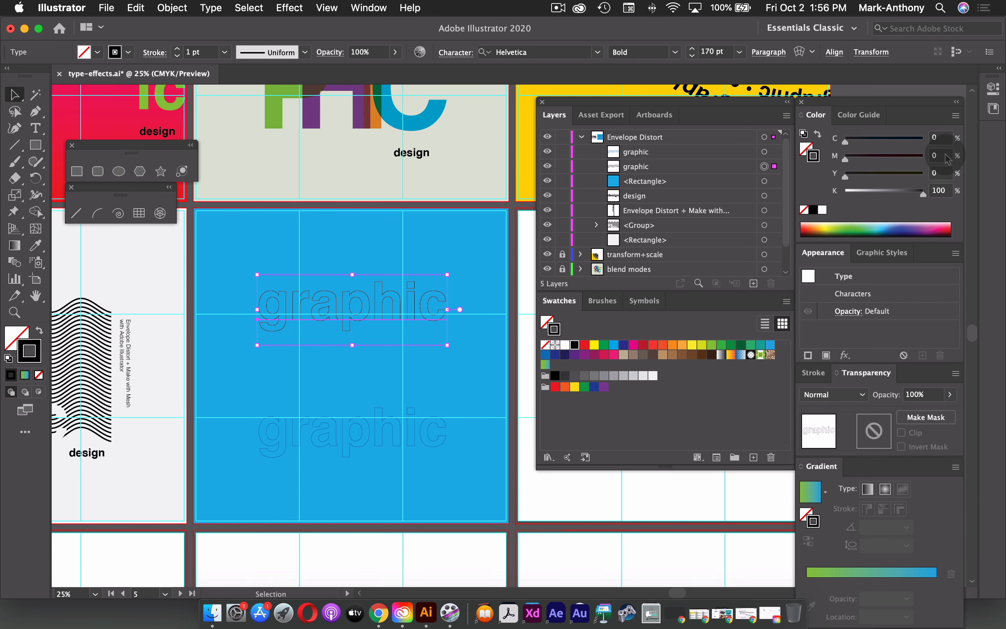
left_click_drag(946, 137, 924, 139)
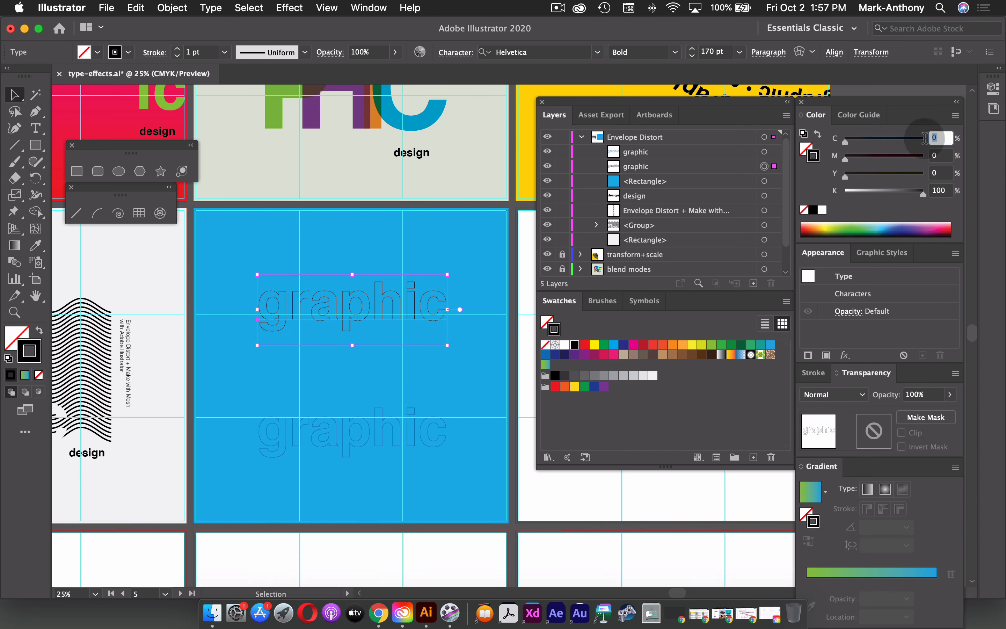
type("85")
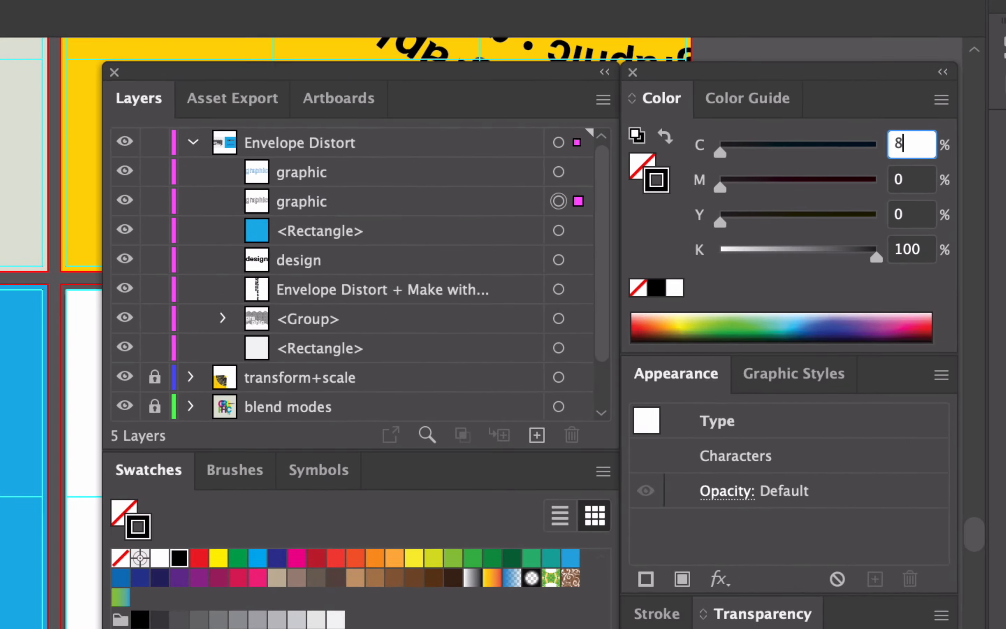
key("Tab")
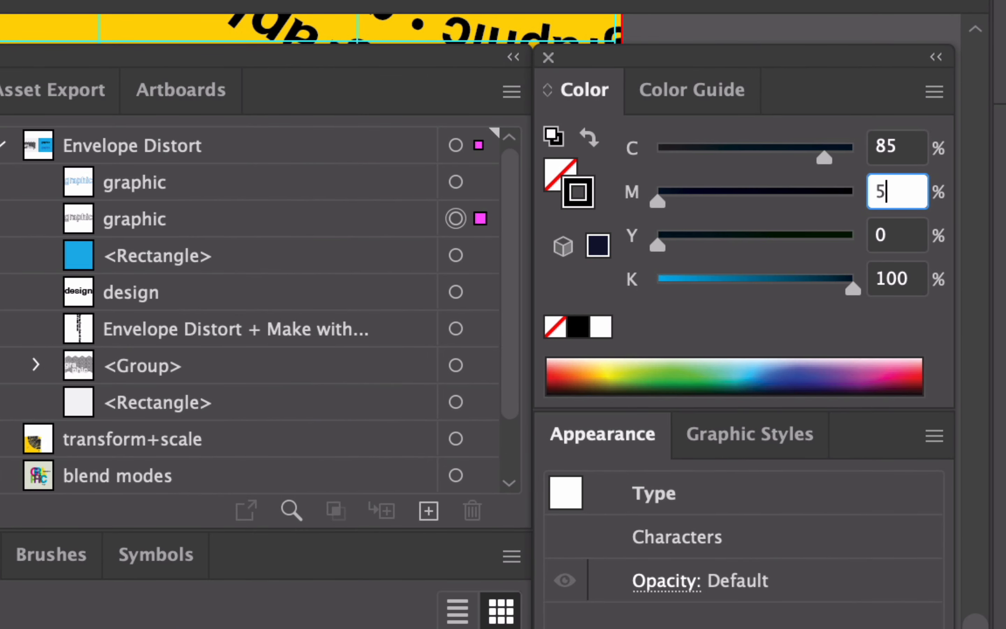
type("50")
key("Tab")
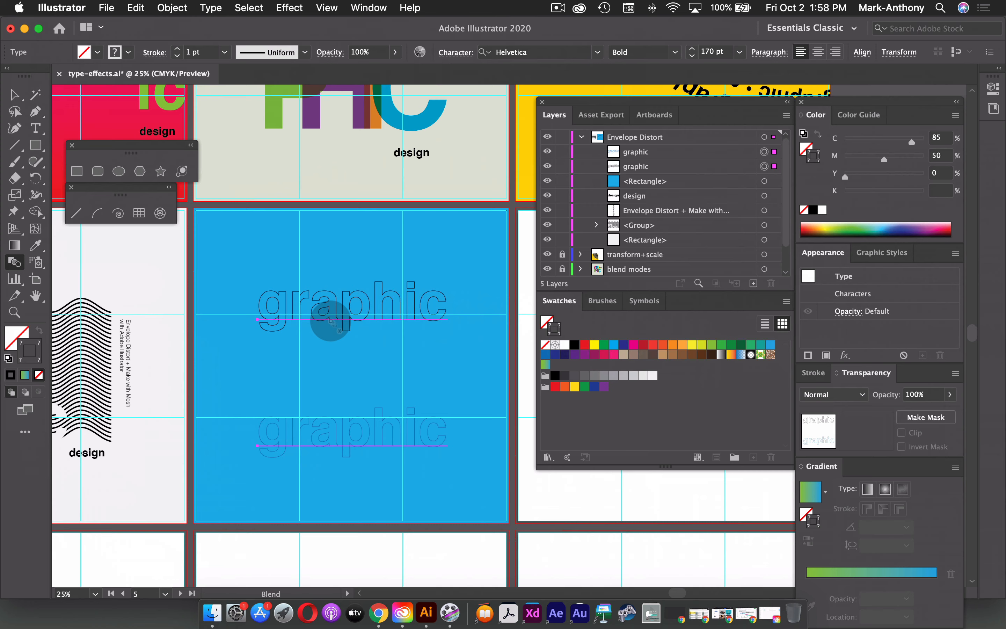
Step: Blend the lower and upper outlined "graphic" texts and set the blend spacing to 30 specified steps
left_click(350, 430)
left_click(351, 325)
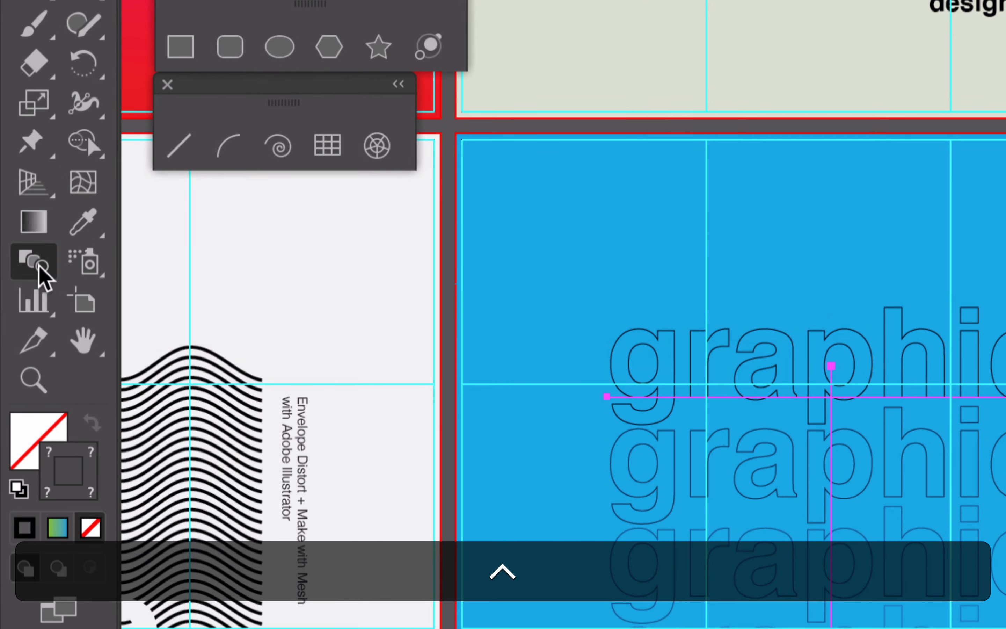
double_click(39, 268)
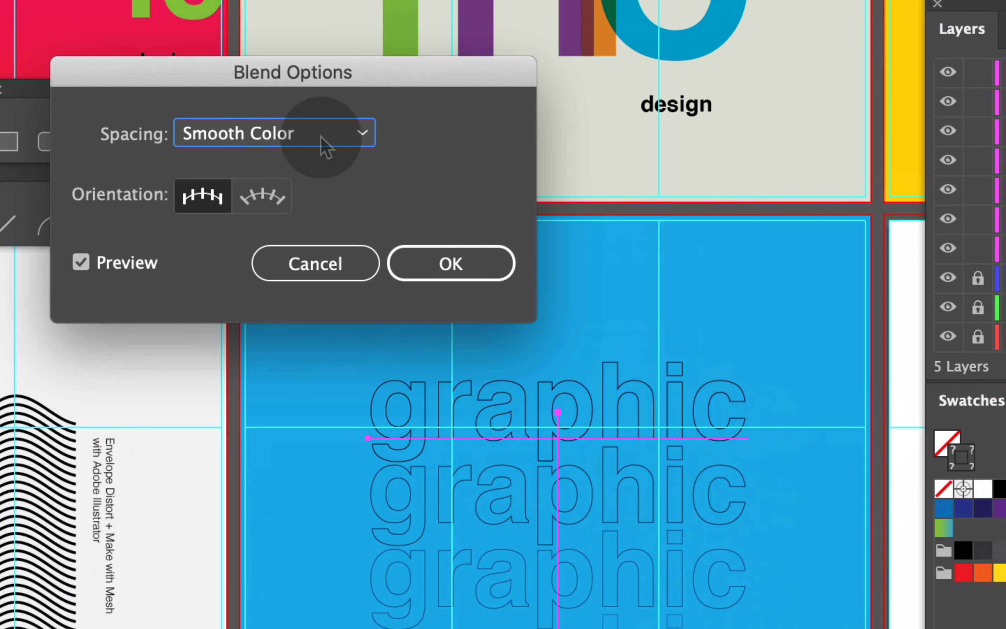
left_click(331, 134)
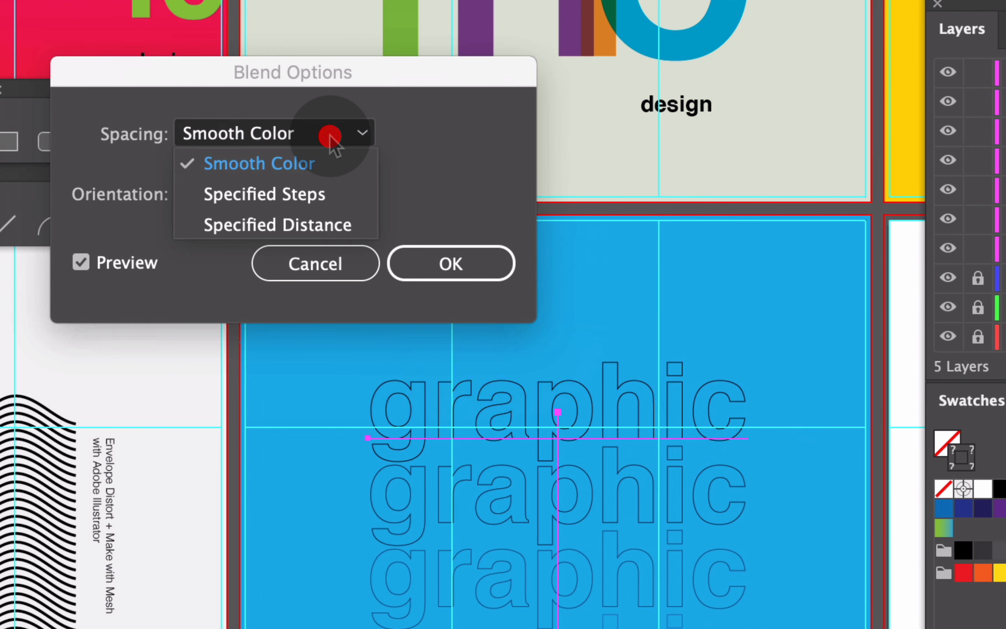
left_click(299, 196)
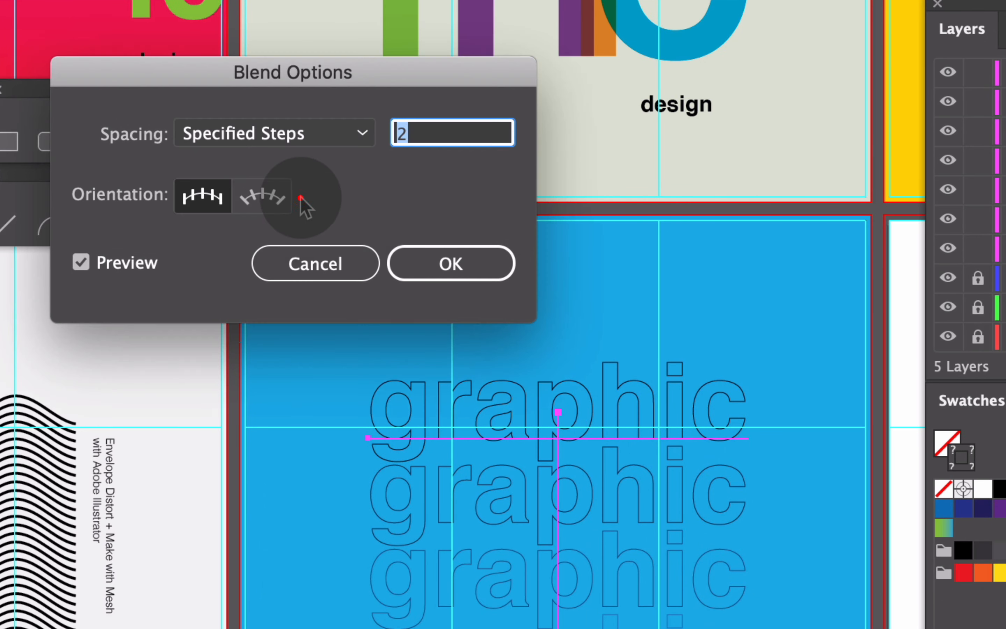
left_click(366, 134)
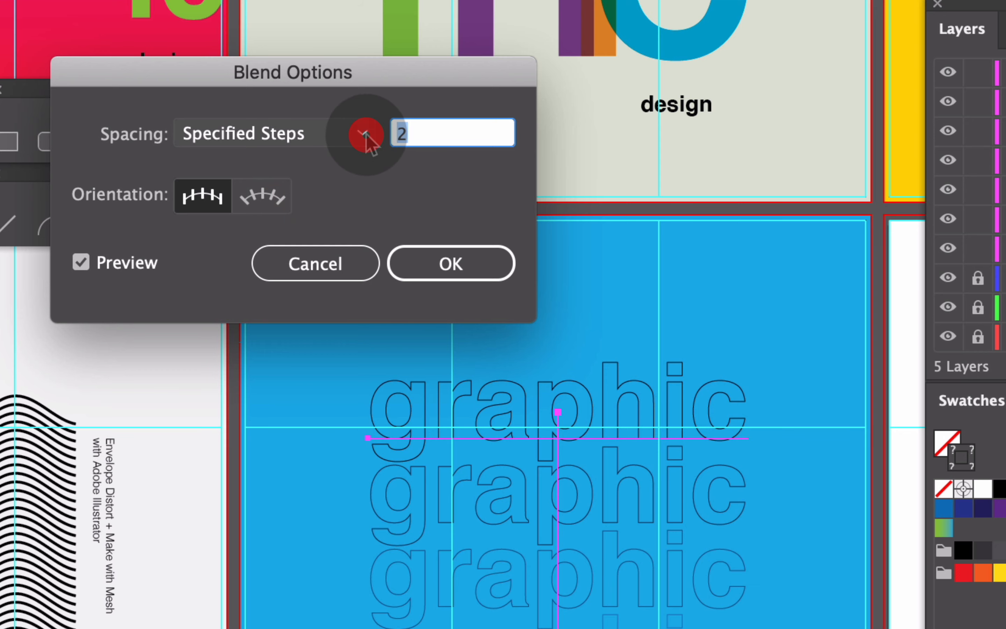
type("30")
key("Tab")
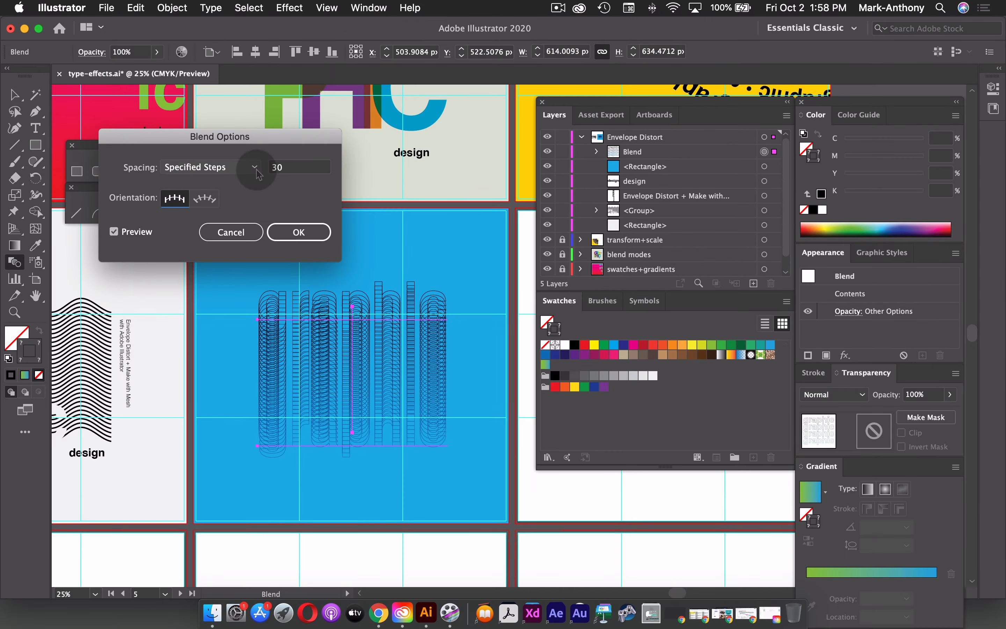
left_click(458, 275)
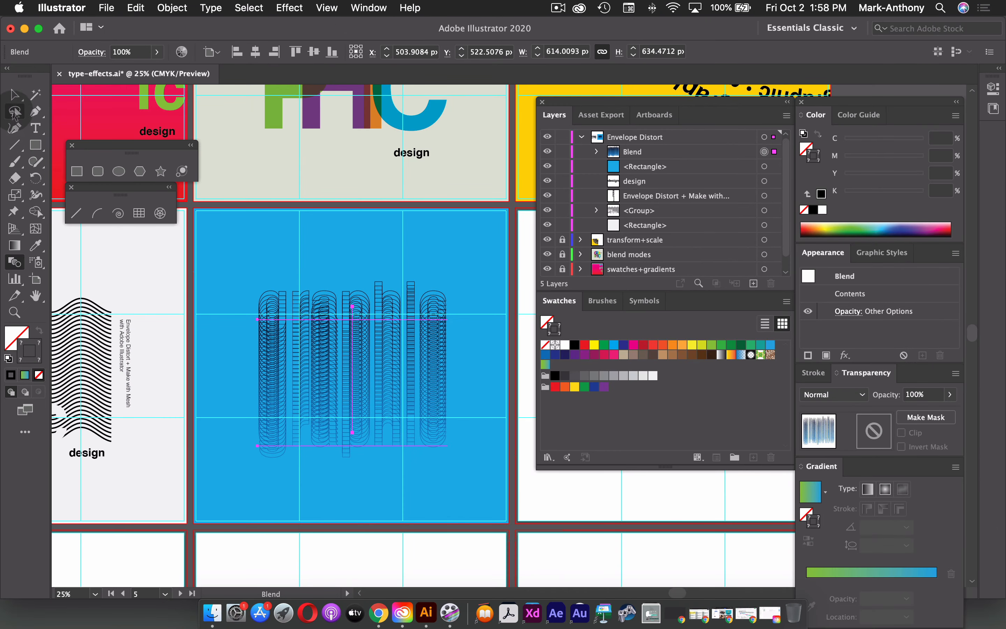
Step: Select only the lower "graphic" text inside the blend and nudge it straight up by about 160 px to shorten the blend
left_click(15, 95)
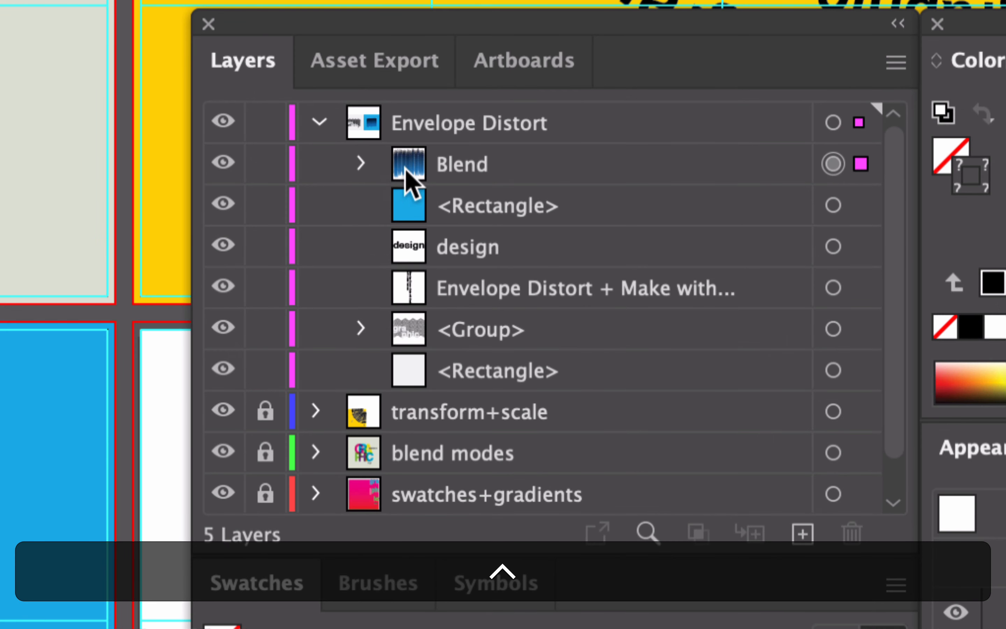
left_click(360, 163)
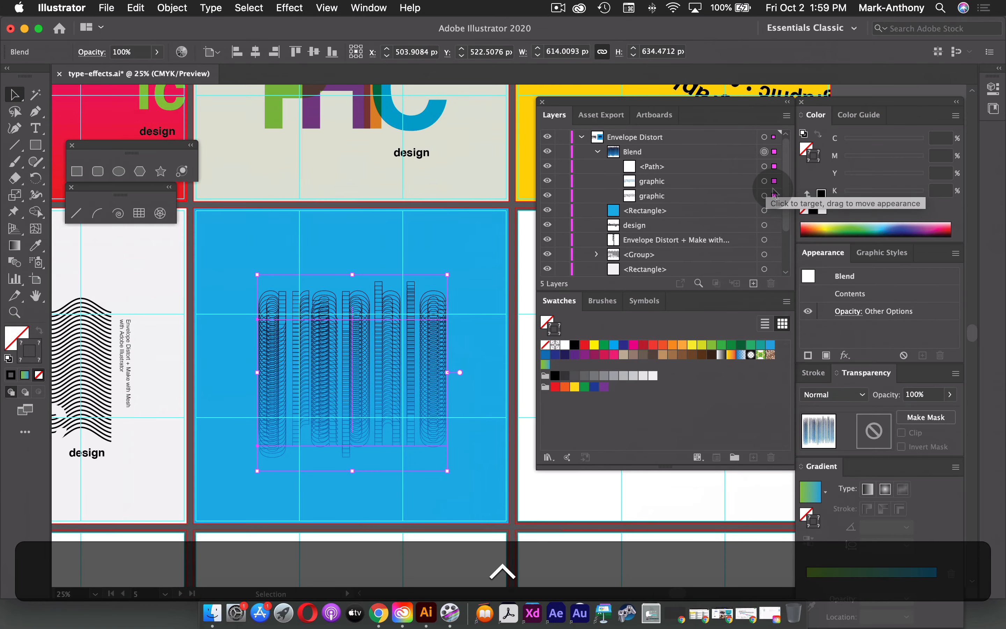
left_click(764, 181)
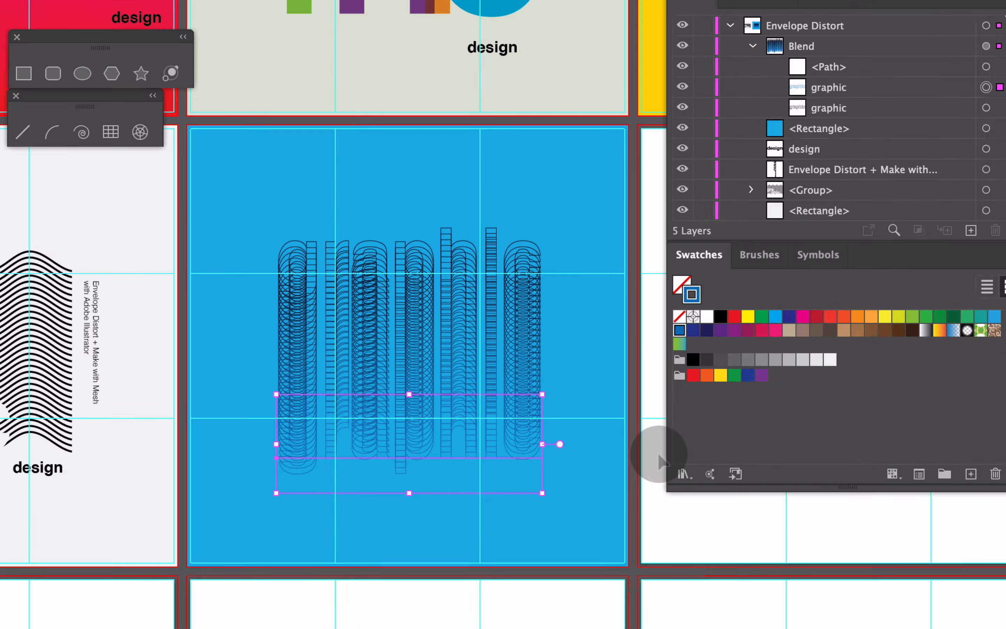
key("shift+Up")
key("shift+Up")
key("shift+Up")
key("shift+Up")
key("shift+Up")
key("shift+Up")
key("shift+Up")
key("shift+Up")
key("shift+Up")
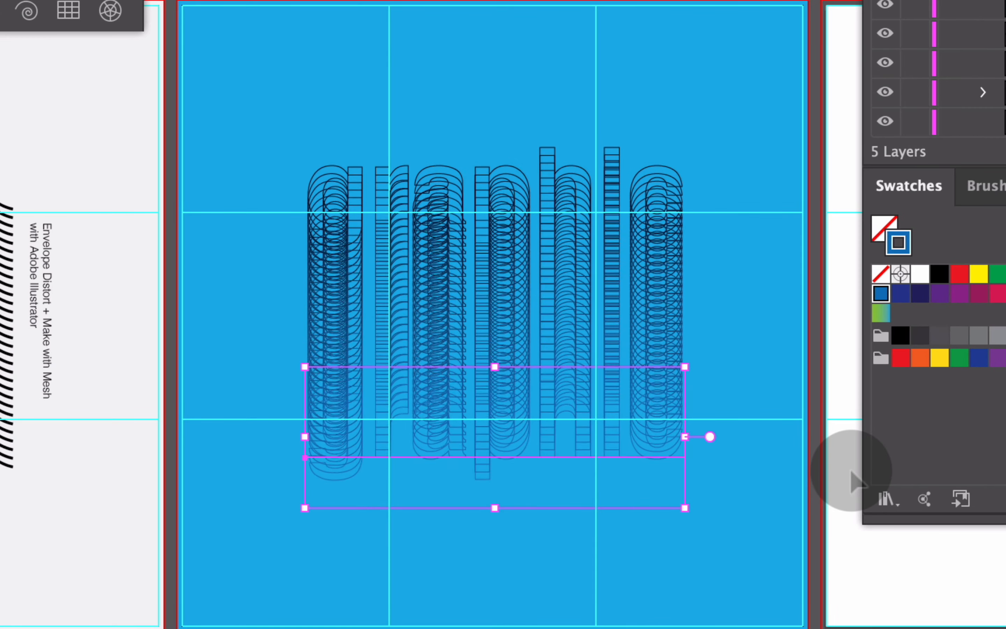
key("shift+Up")
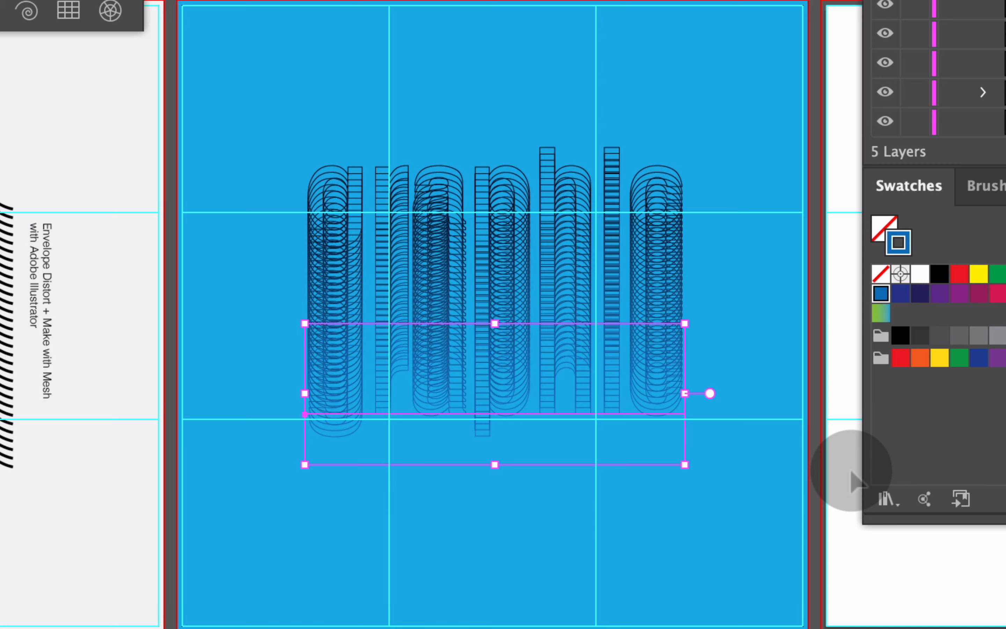
key("shift+Up")
key("shift+Up")
key("shift+Up")
key("shift+Up")
key("shift+Up")
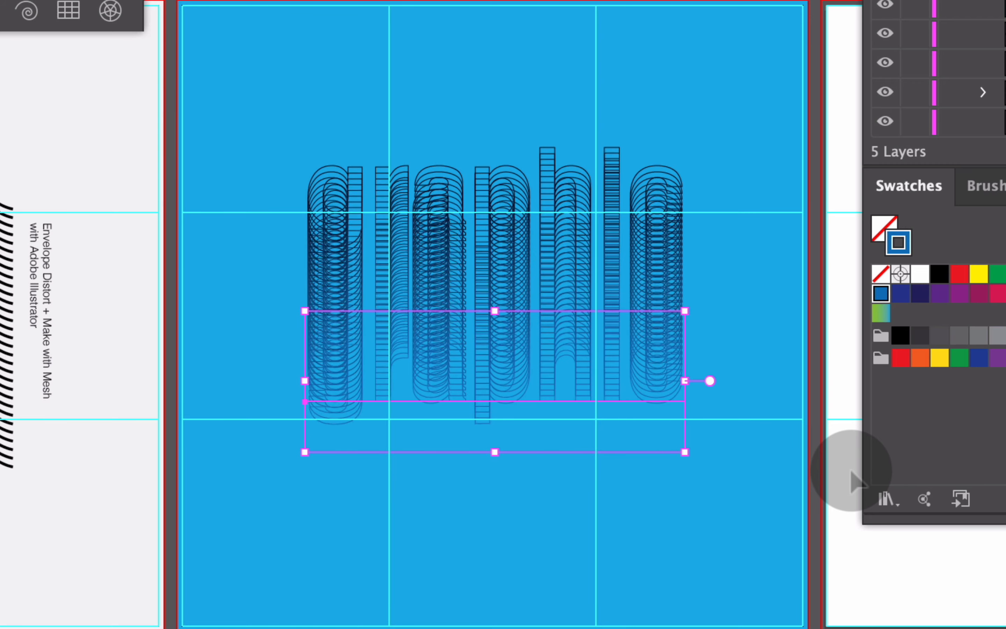
key("shift+Up")
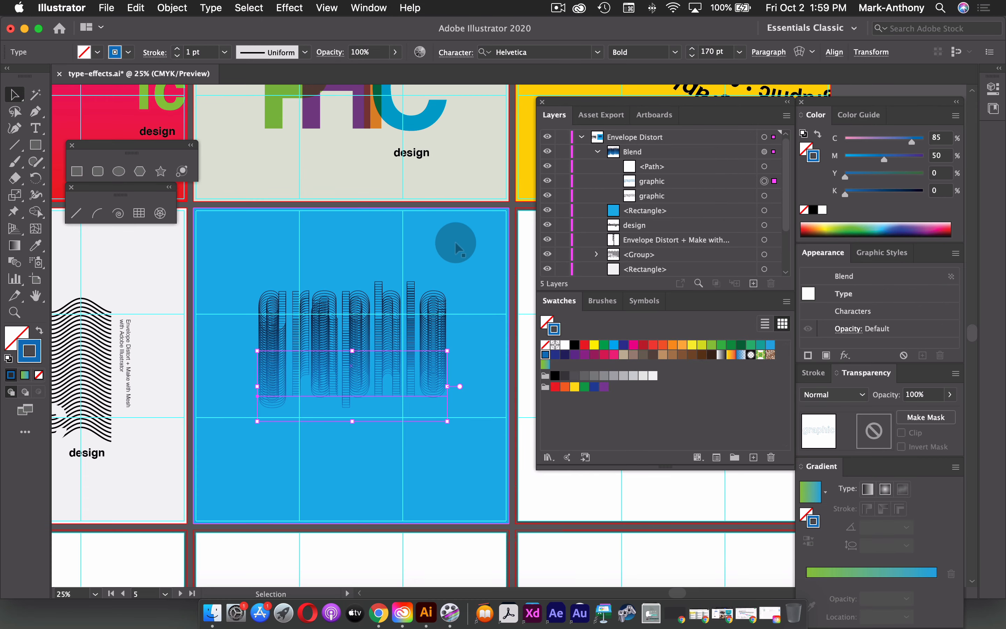
Step: Paste the copied solid "graphic" text in place and move it above the blend in the layer order
left_click(455, 241)
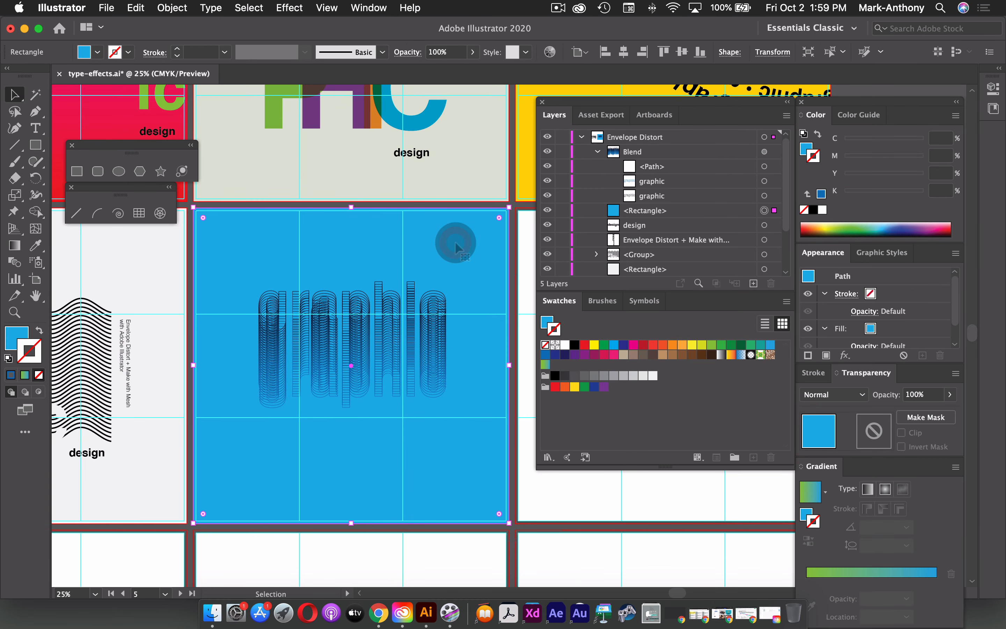
left_click(473, 248)
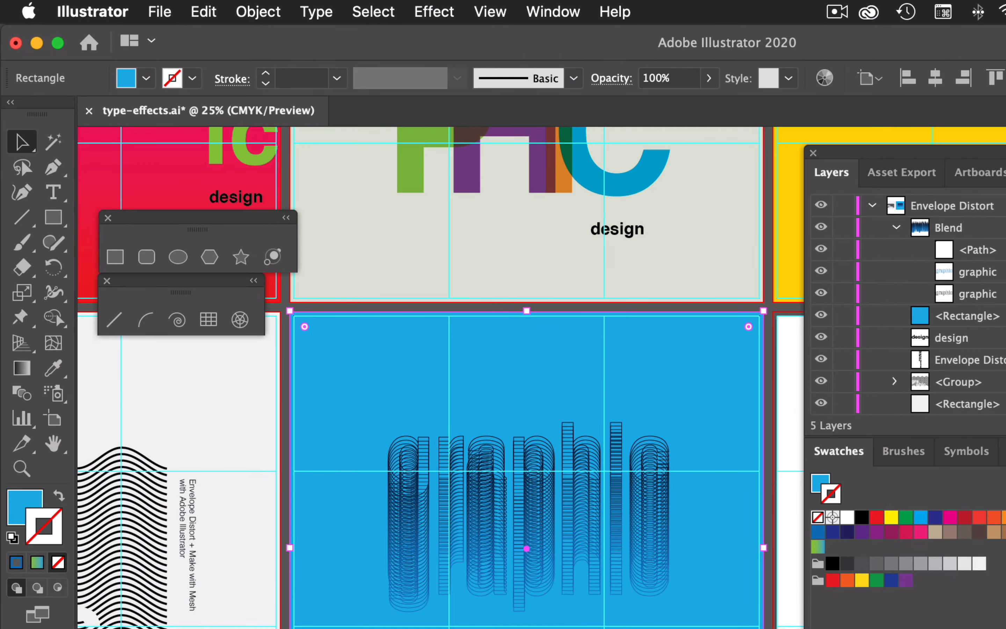
left_click(204, 13)
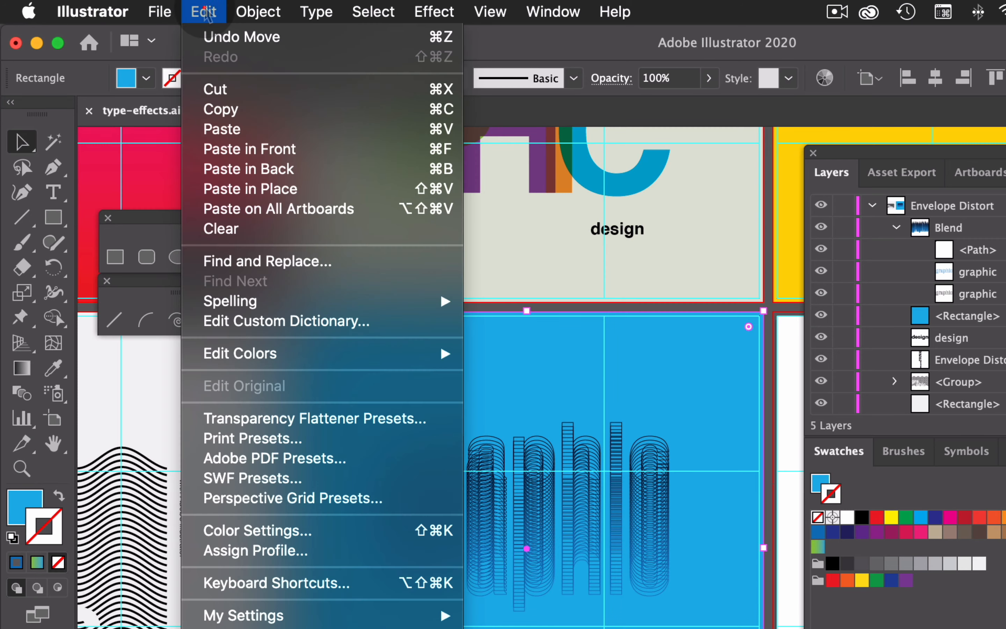
left_click(250, 188)
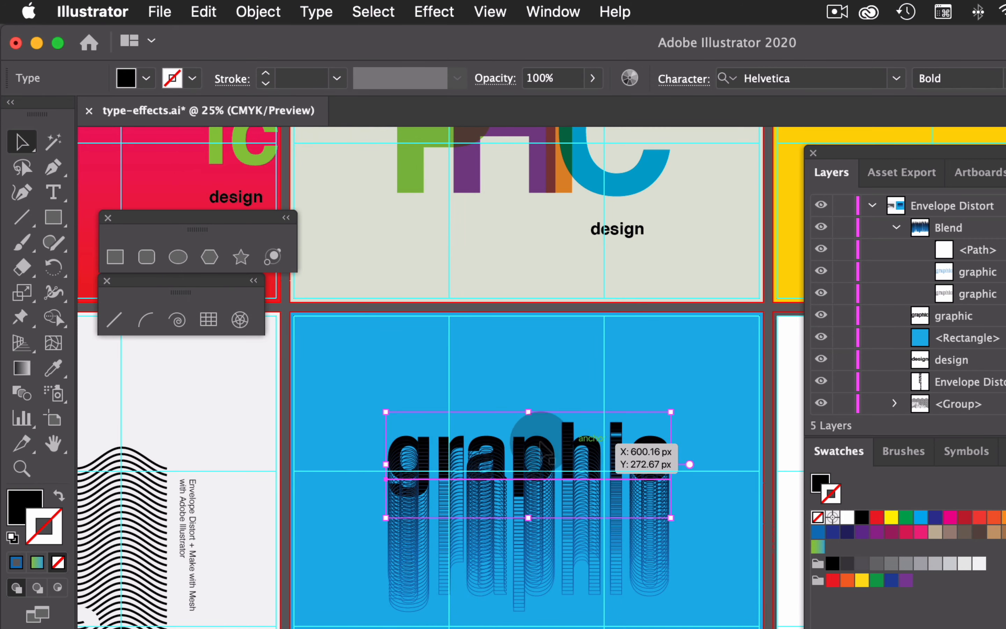
left_click_drag(954, 316, 948, 217)
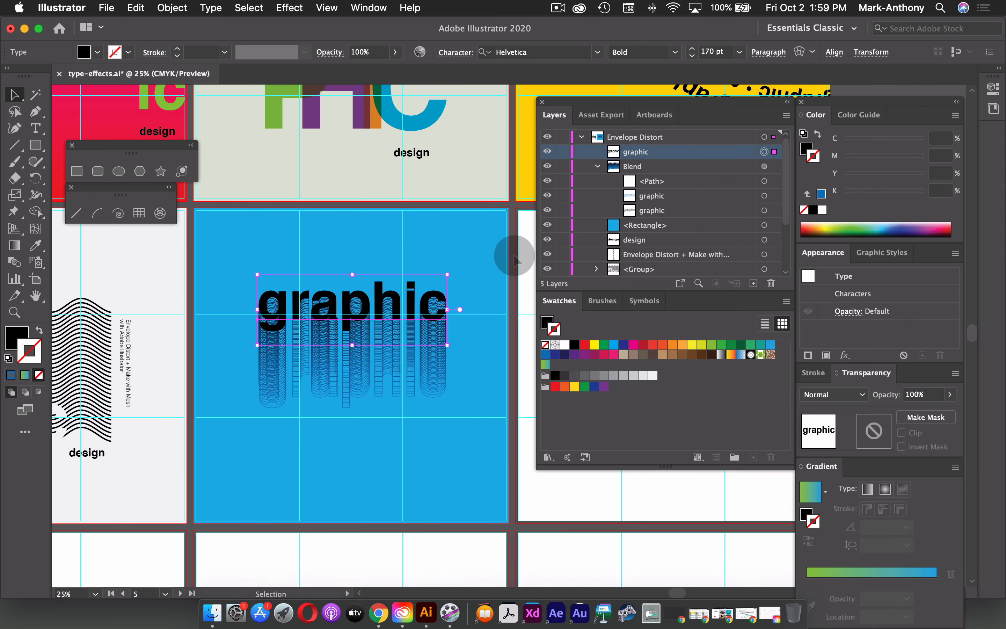
Step: Select the solid "graphic" text together with the blend and nudge both straight down by about 110 px
left_click(626, 564, "shift")
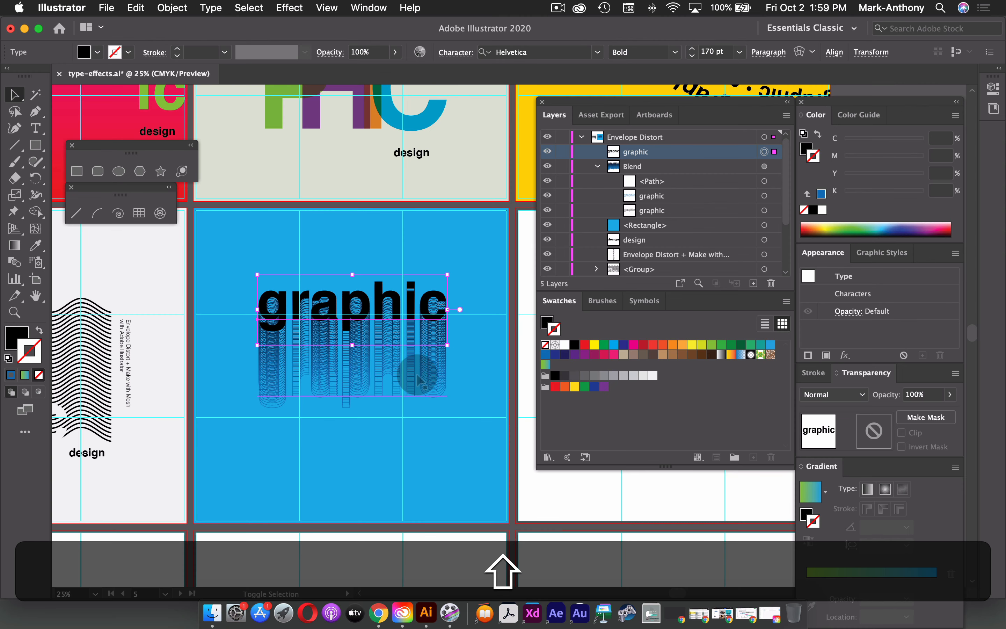
left_click(418, 376, "shift")
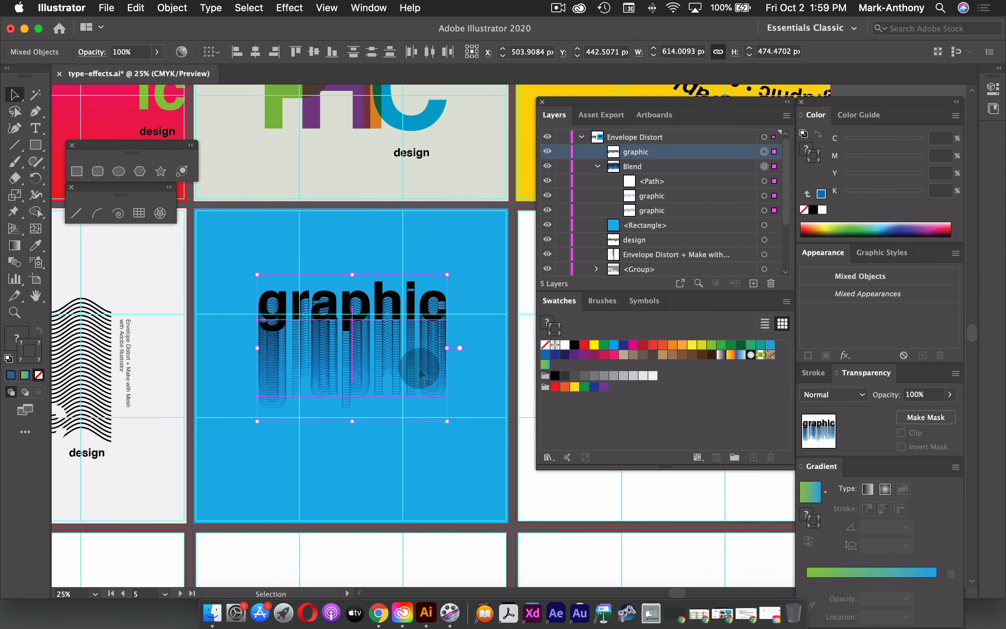
key("shift+Down")
key("shift+Down")
key("shift+Down")
key("shift+Down")
key("shift+Down")
key("shift+Down")
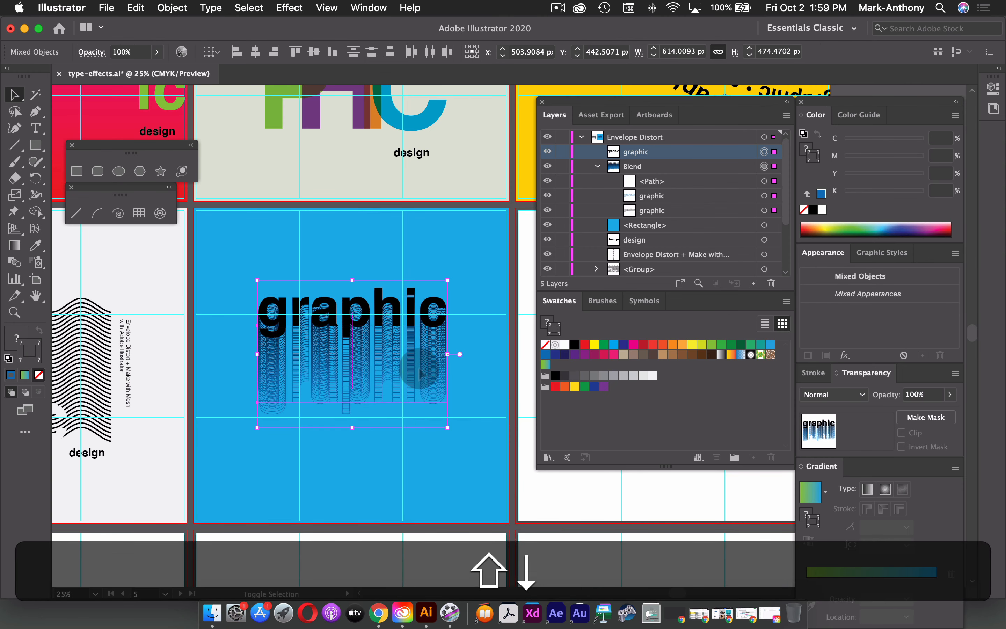
key("shift+Down")
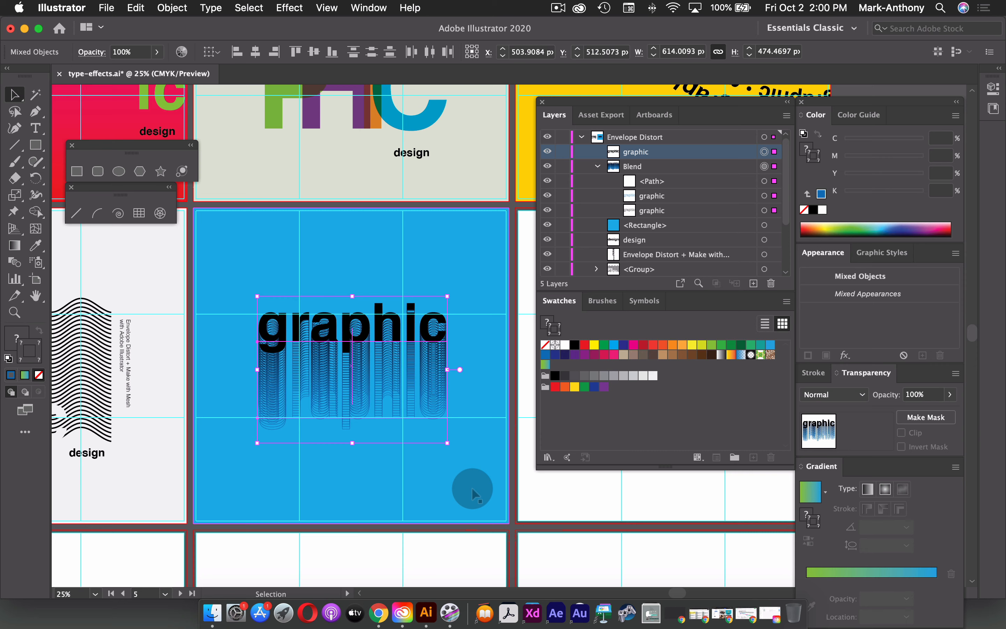
key("shift+Down")
key("shift+Down")
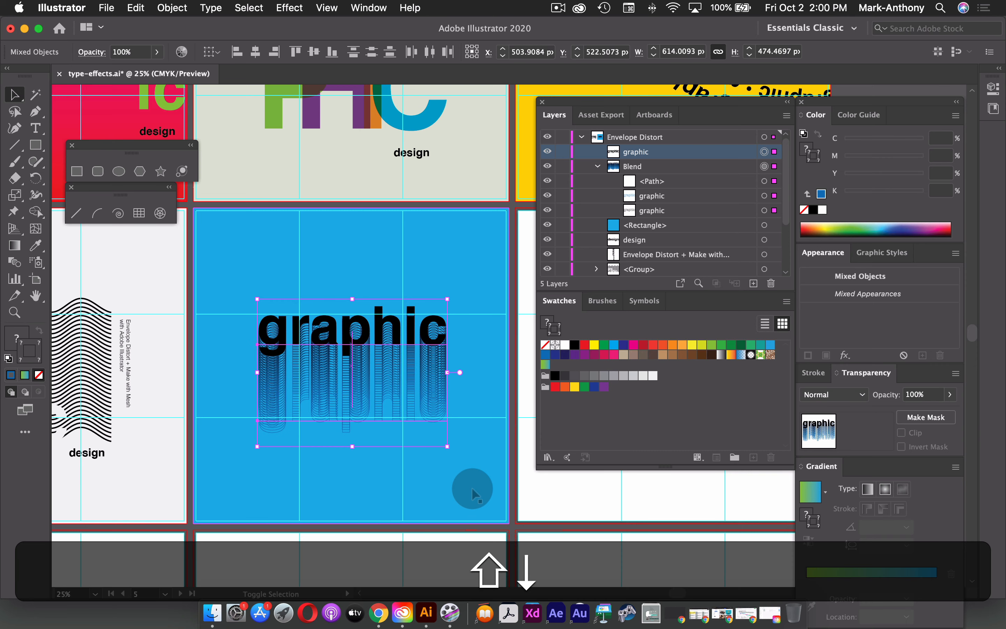
key("shift+Down")
key("shift+Down")
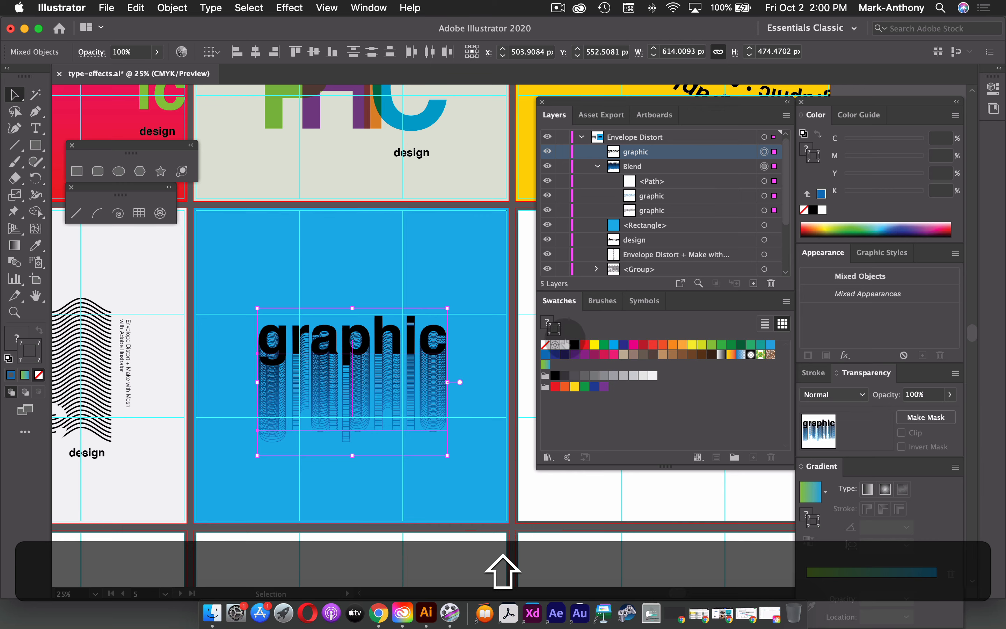
Step: Select only the lower "graphic" text inside the blend and nudge it slightly further up
left_click(764, 196)
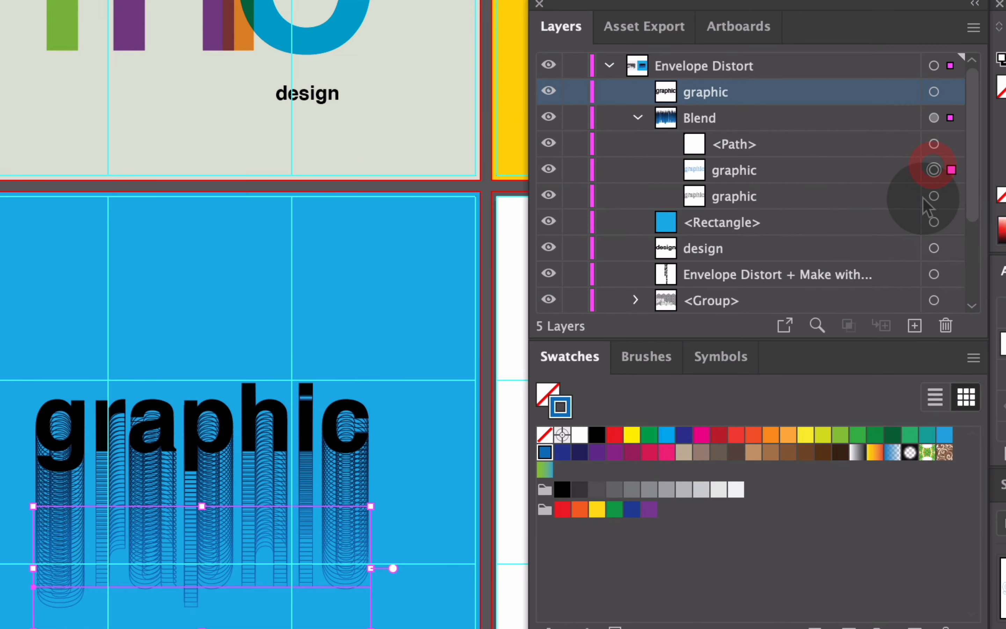
key("shift+Up")
key("shift+Up")
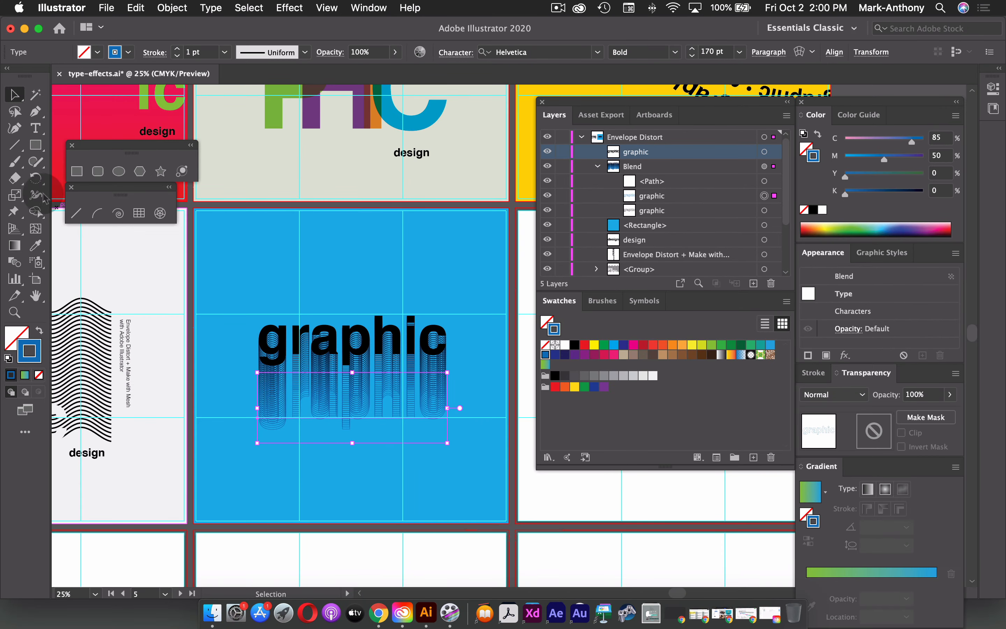
Step: Place a new point text above the solid "graphic" word and format it as 18 pt Helvetica Light
left_click(9, 122)
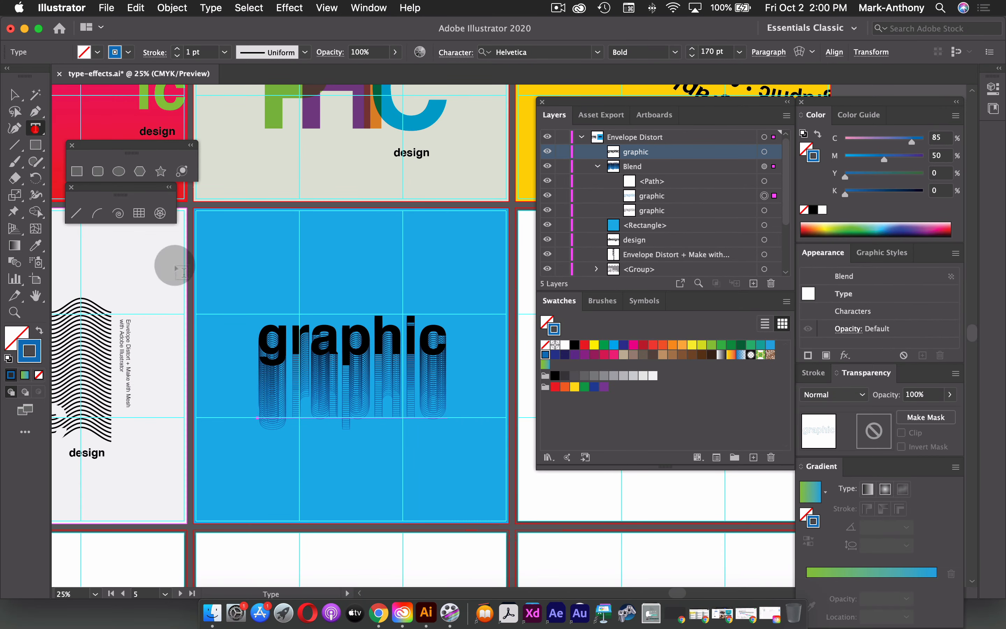
left_click(268, 276)
left_click(739, 52)
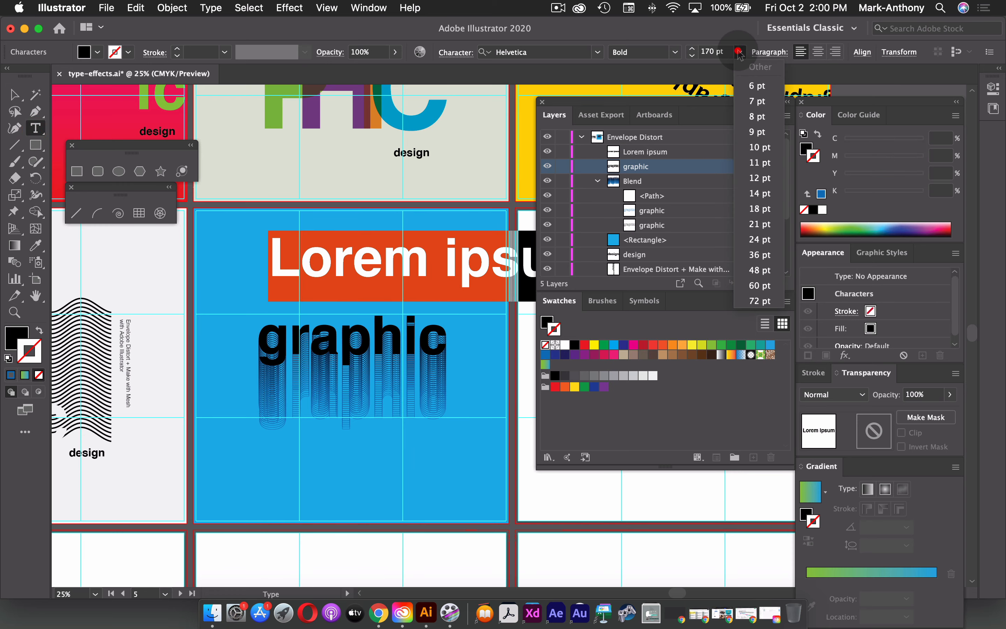
left_click(760, 208)
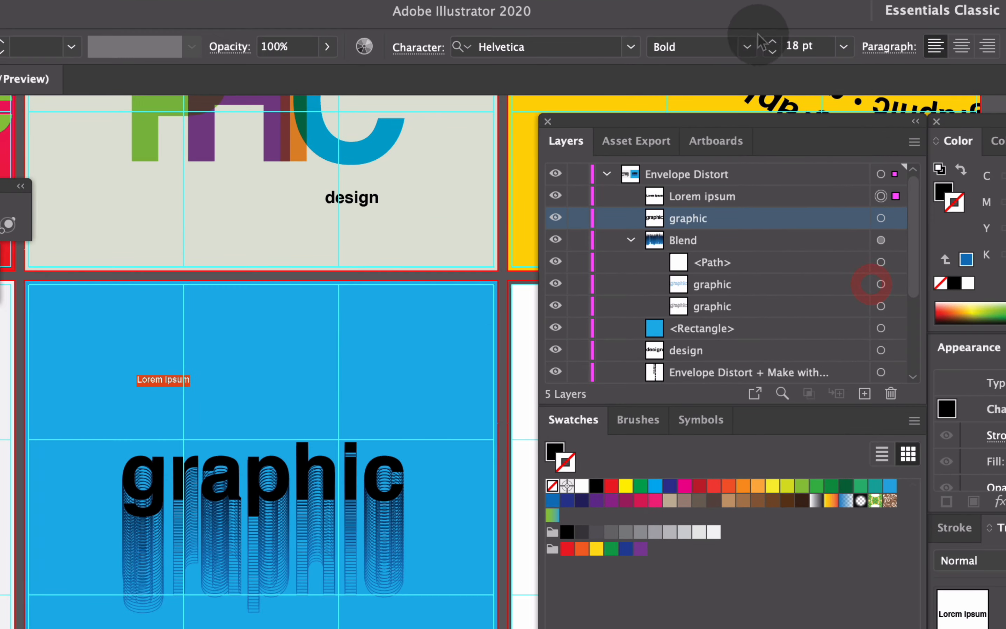
left_click(744, 42)
left_click(706, 71)
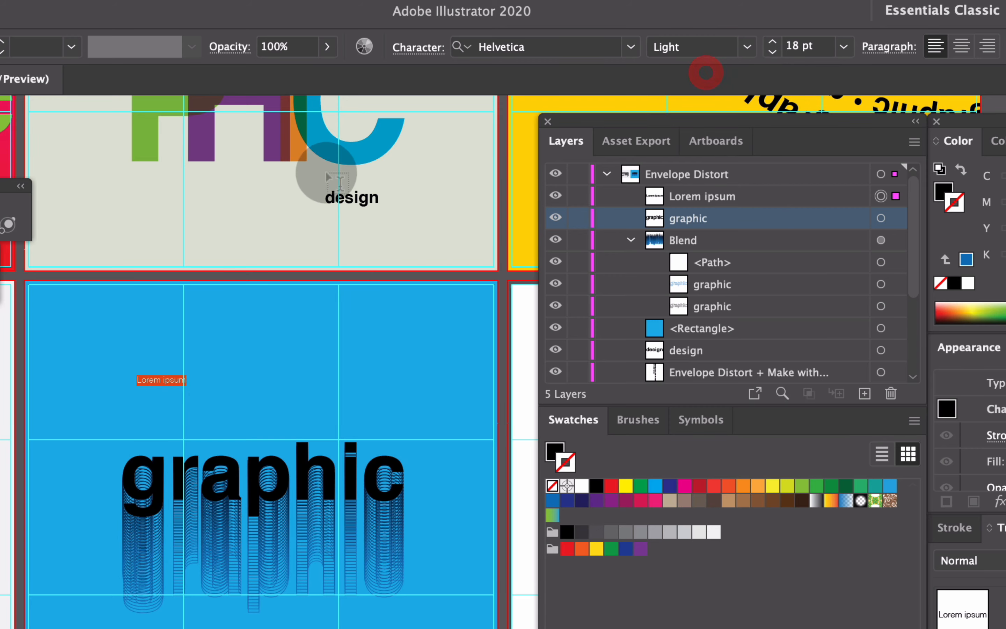
Step: Write "Blend Tool" and "with Adobe Illustrator" on two lines and rotate the text 90° counterclockwise
type("Blend Tool")
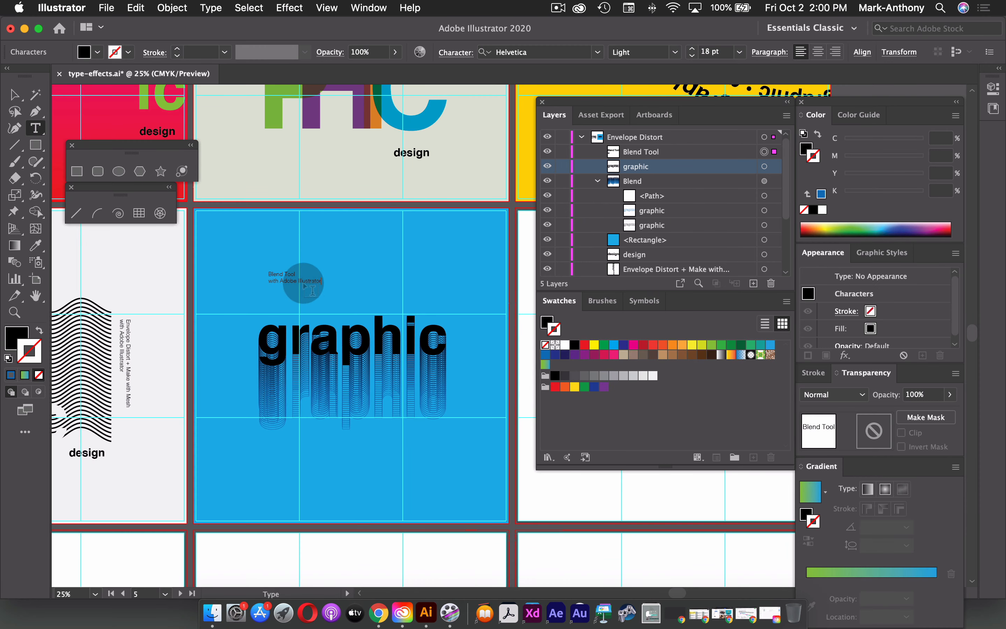
key("Escape")
left_click_drag(327, 267, 326, 293)
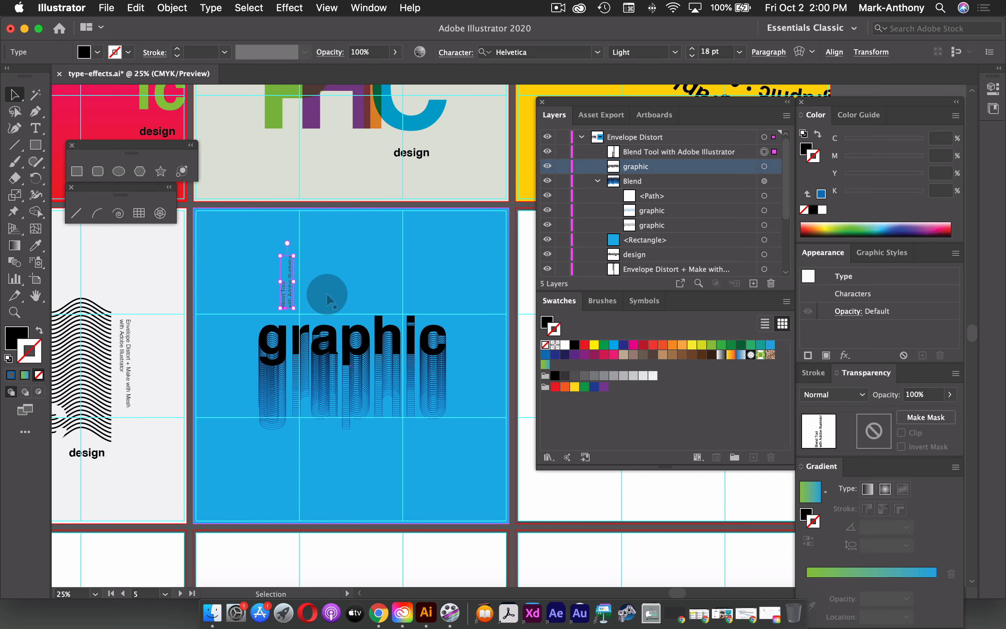
Step: Add a separate point text reading "design" in the lower right part of the blue square
key("t")
left_click(408, 467)
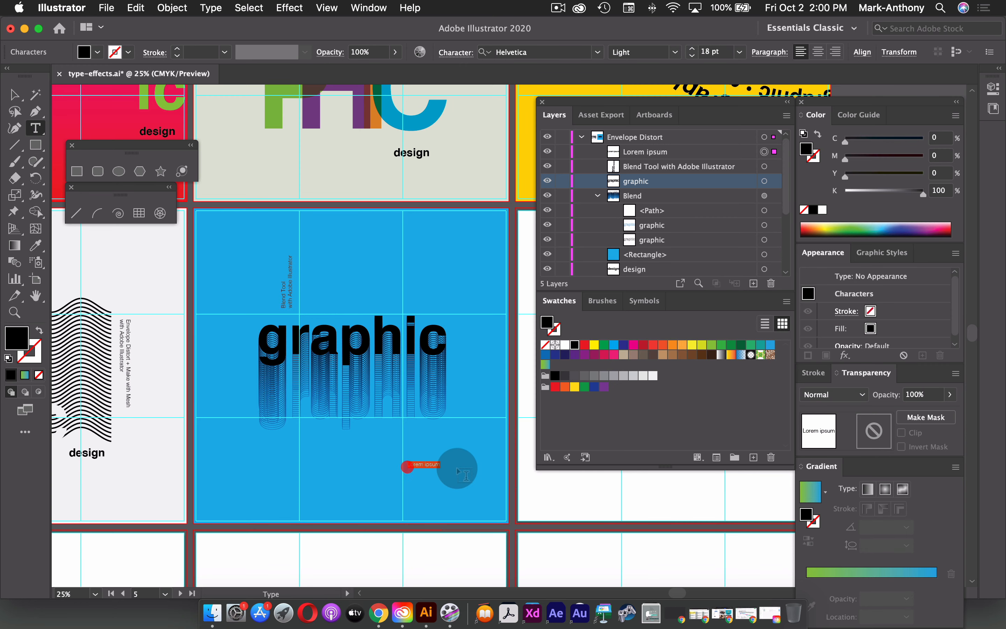
type("de")
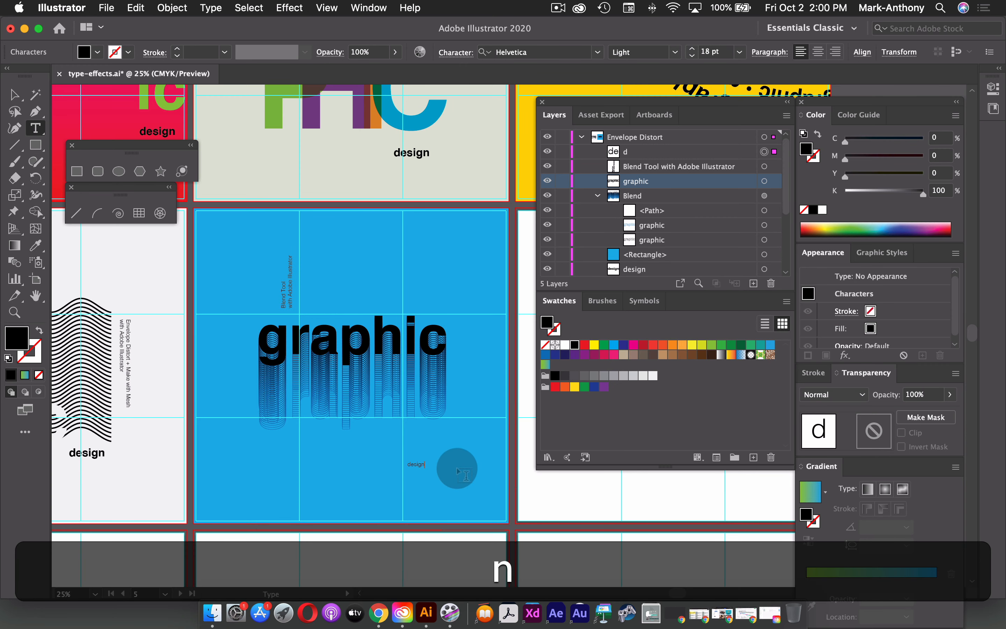
Step: Finish the lower caption as "design" and format it as 36 pt Helvetica Bold
type("sign")
key("Escape")
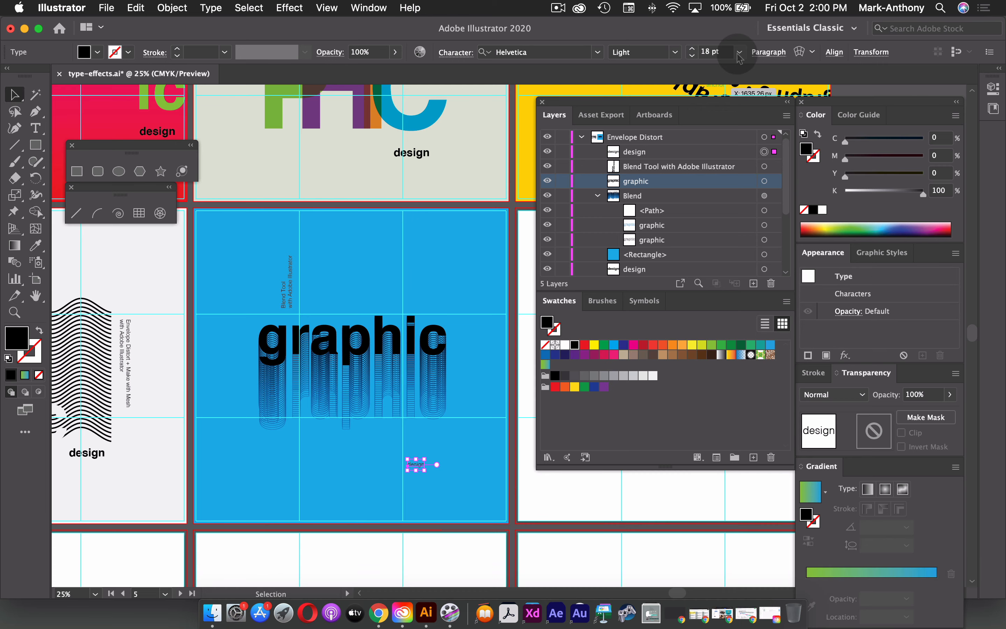
left_click(740, 53)
left_click(754, 254)
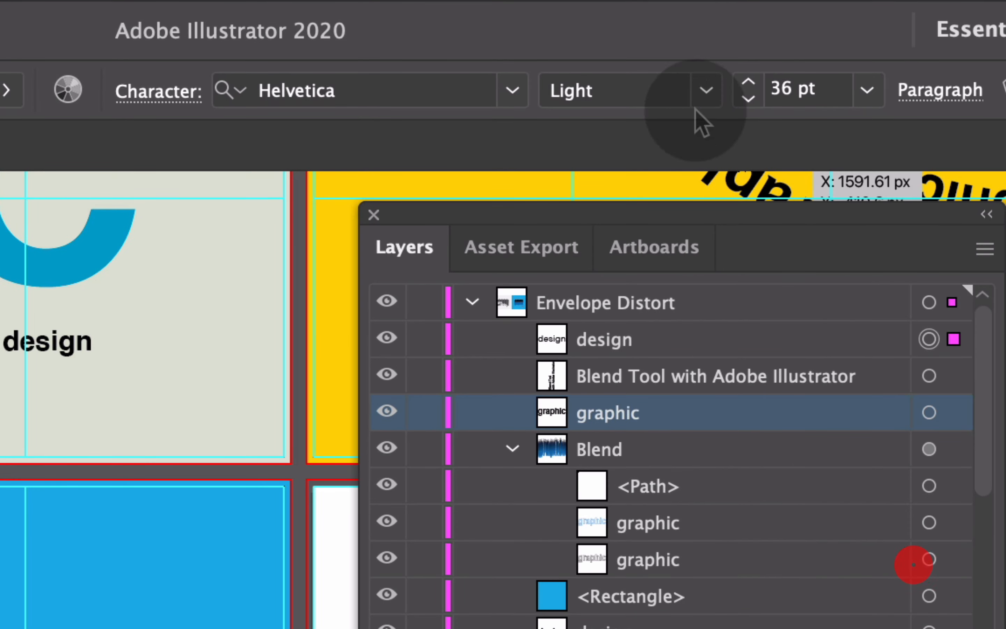
left_click(709, 89)
left_click(615, 285)
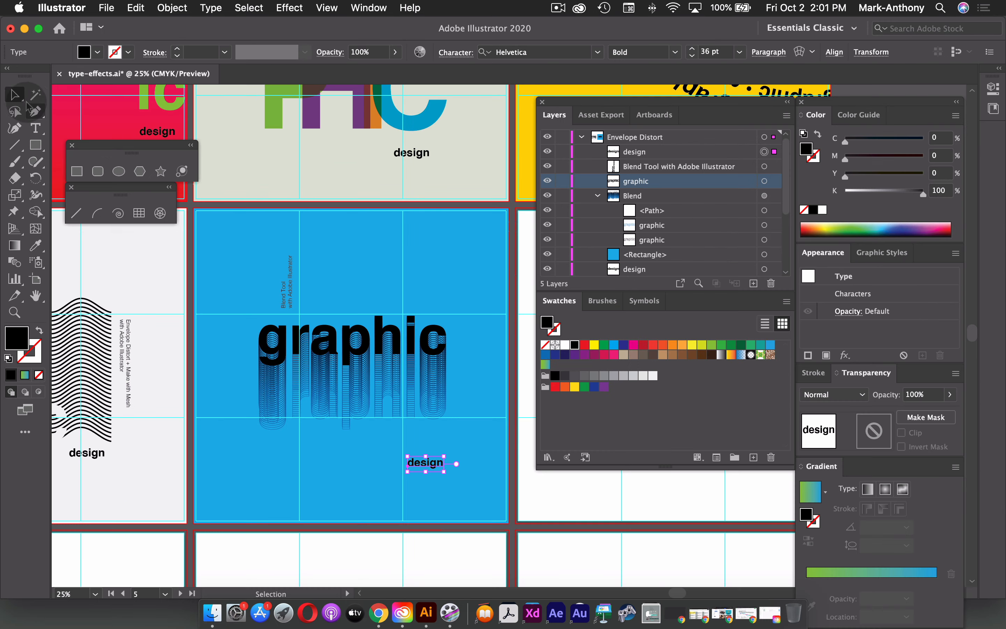
Step: Enlarge the solid "graphic" word together with the blend toward the lower left to about 673 px wide, and group them
left_click(15, 96)
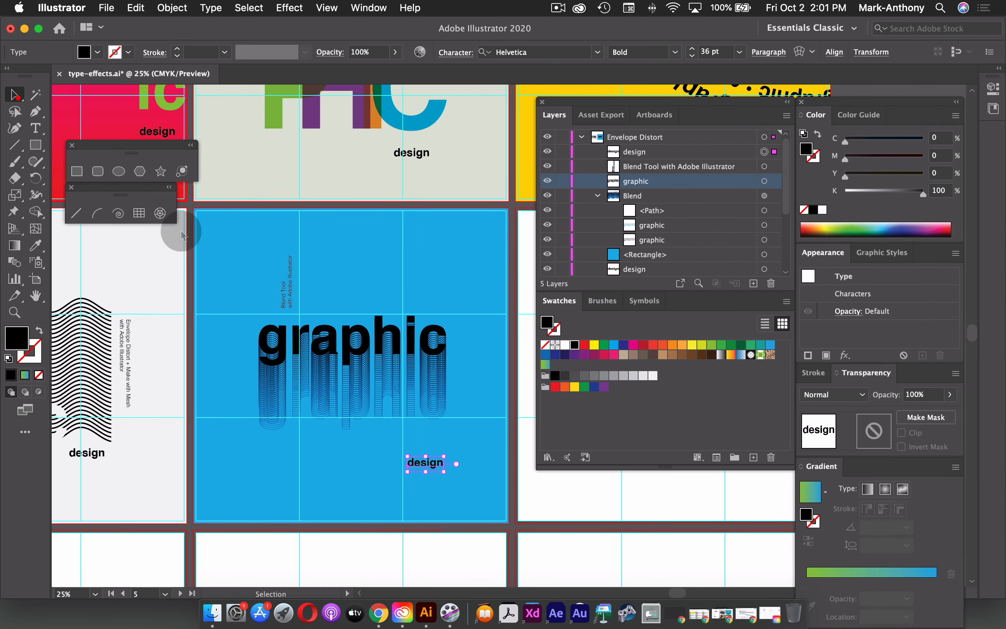
left_click(286, 346)
left_click(278, 410, "shift")
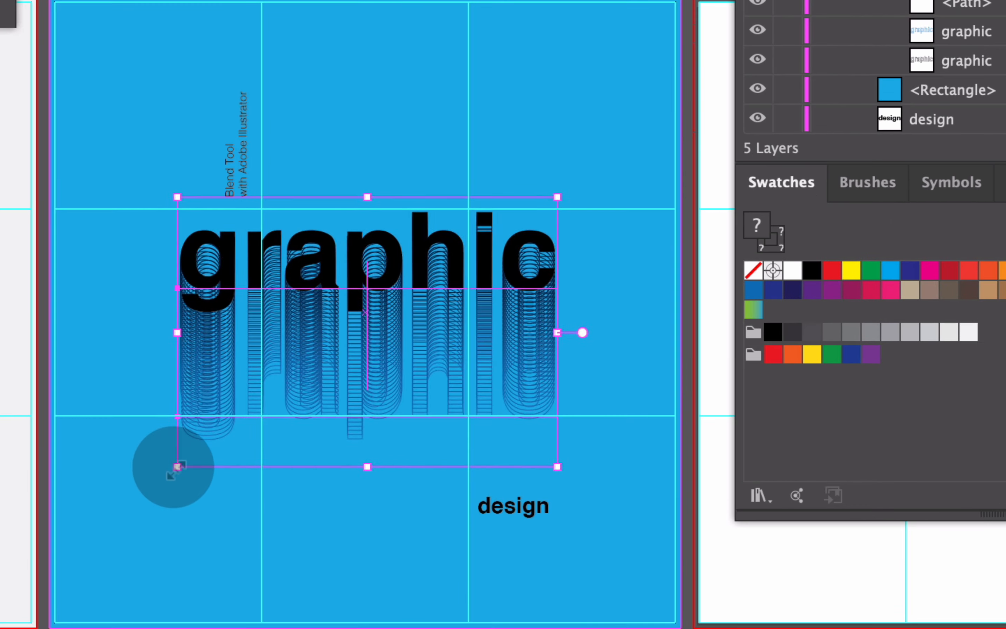
left_click_drag(256, 443, 248, 448)
left_click_drag(157, 476, 123, 488)
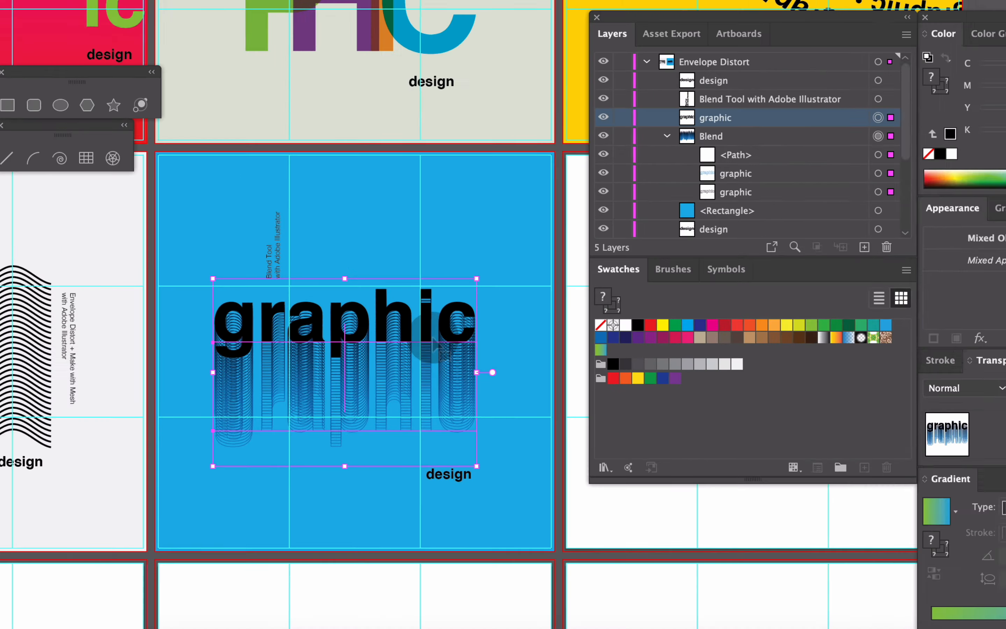
key("ctrl+g")
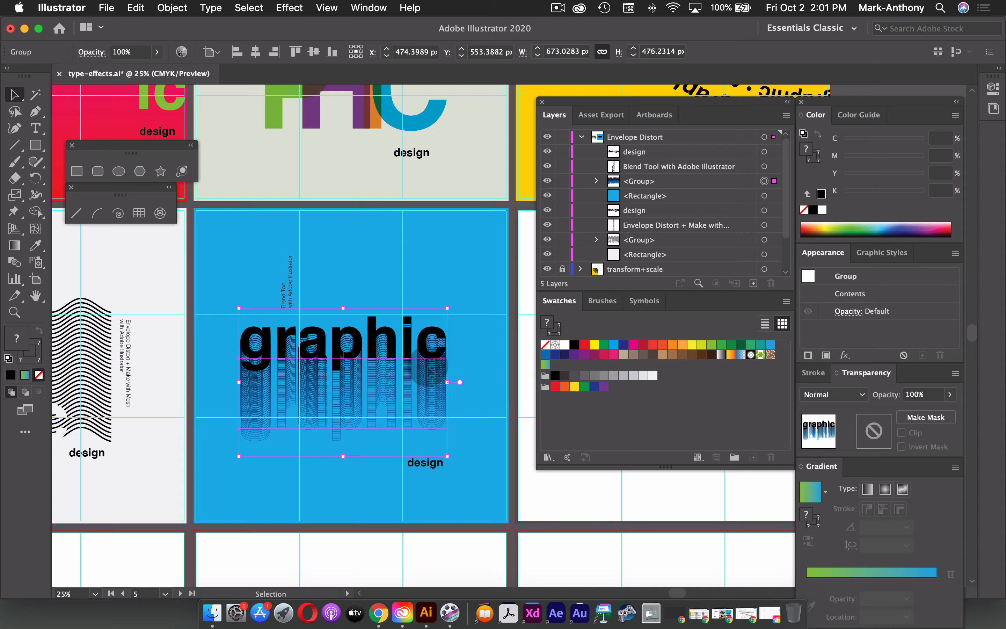
Step: Move the "graphic" group slightly up and right to center it horizontally, and nudge the rotated "Blend Tool" caption right above the "r"
left_click_drag(384, 354, 393, 343)
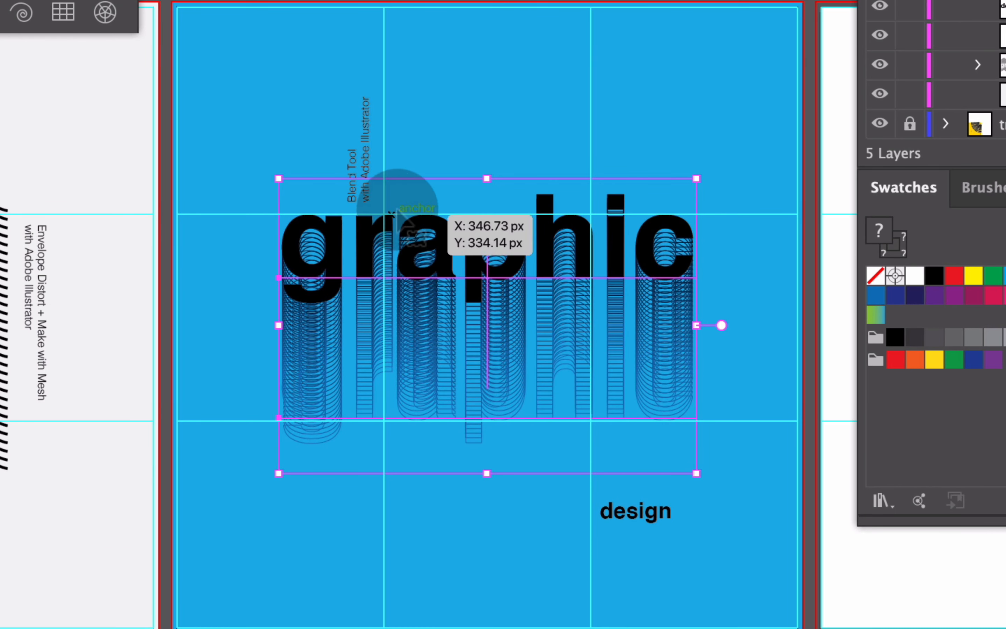
left_click(360, 133)
key("Right")
key("Right")
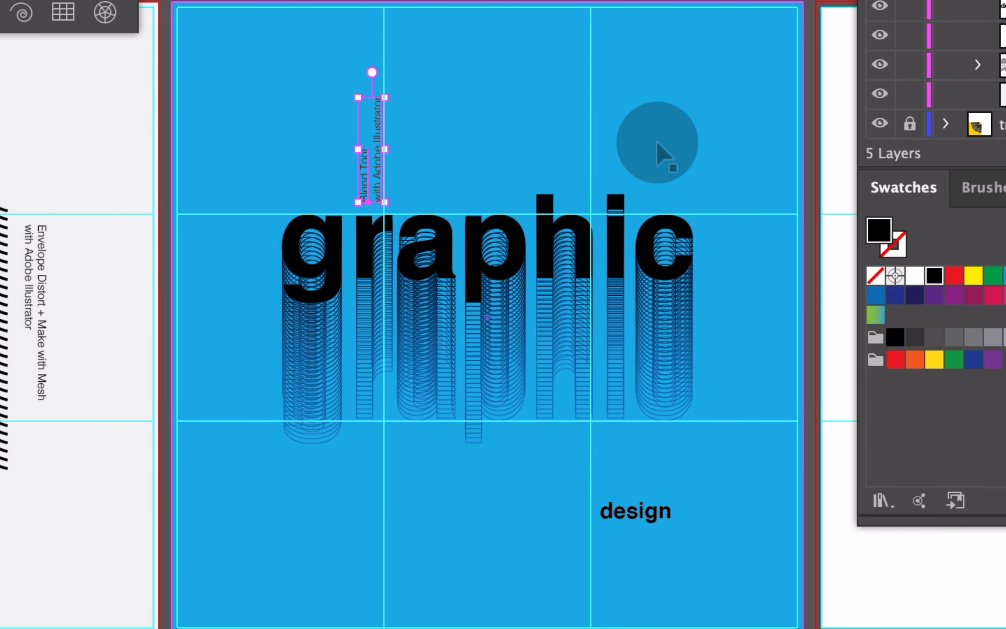
left_click(663, 149)
Step: Move the "design" caption up close beneath the blend, hide the guides and deselect everything
left_click_drag(659, 516, 654, 466)
left_click(711, 536)
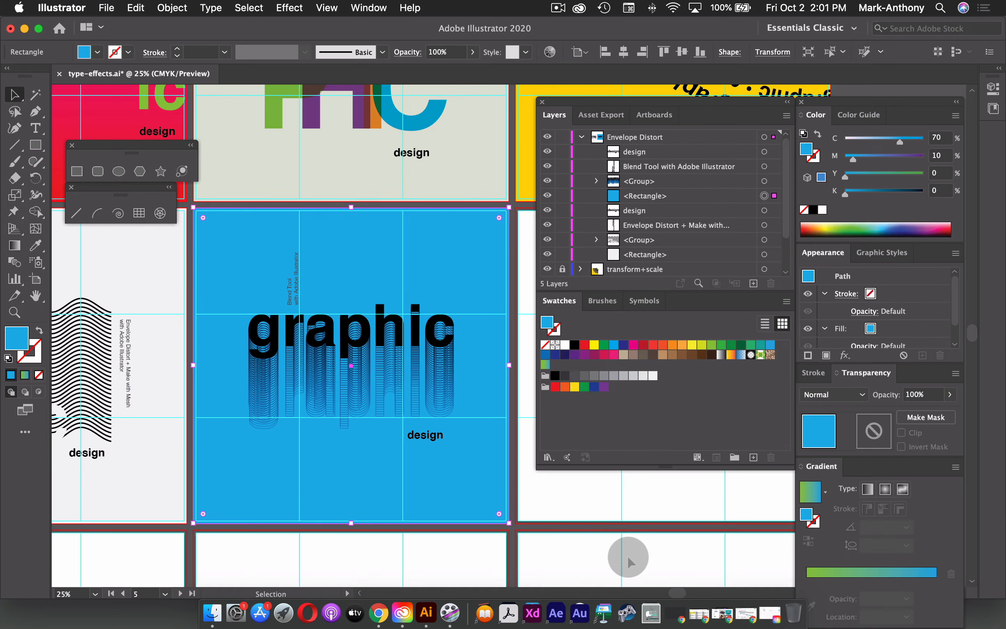
key("super+semicolon")
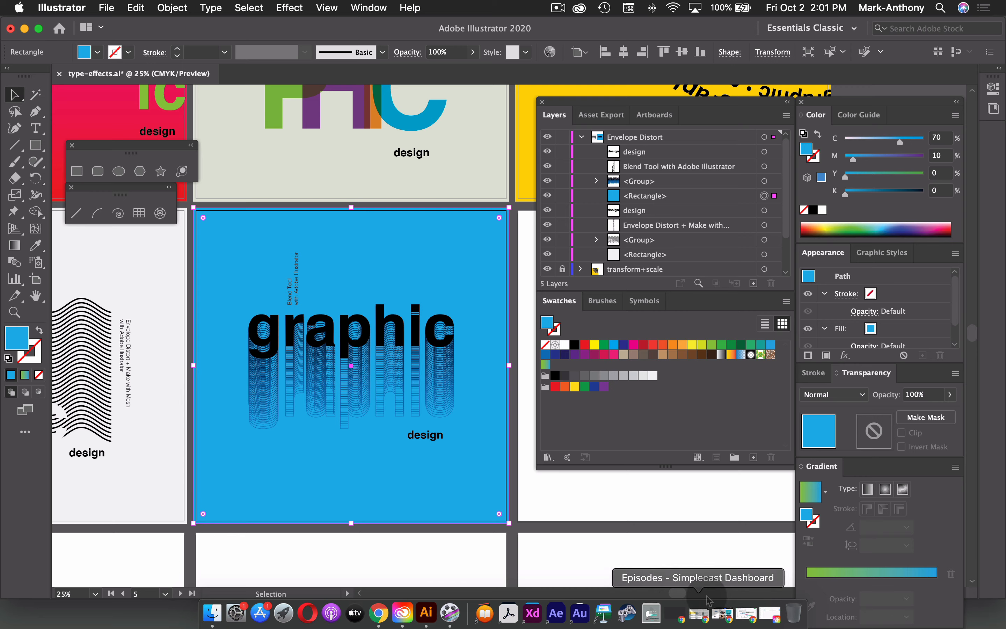
left_click(662, 578)
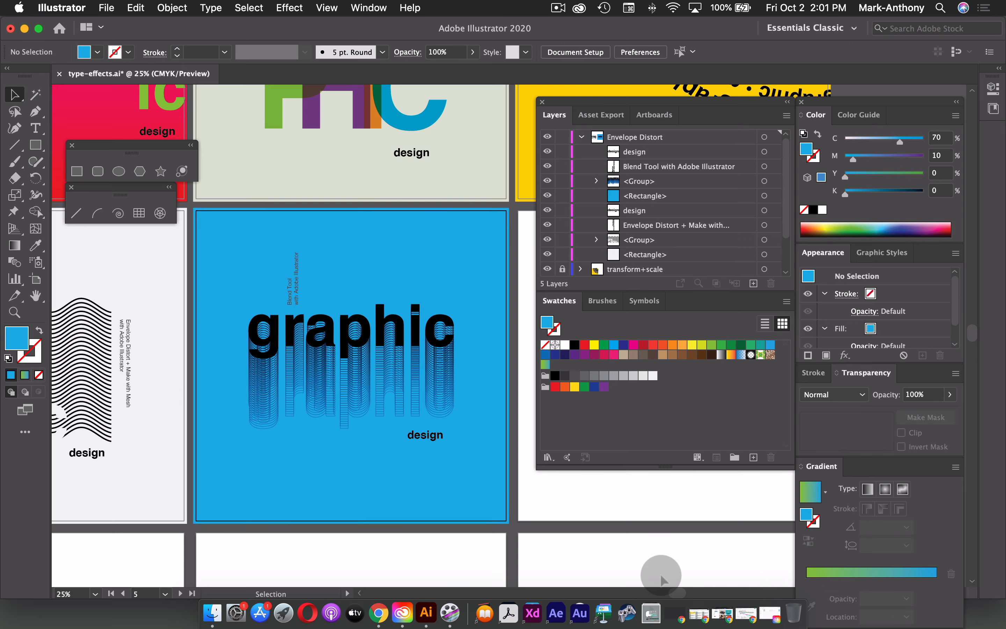